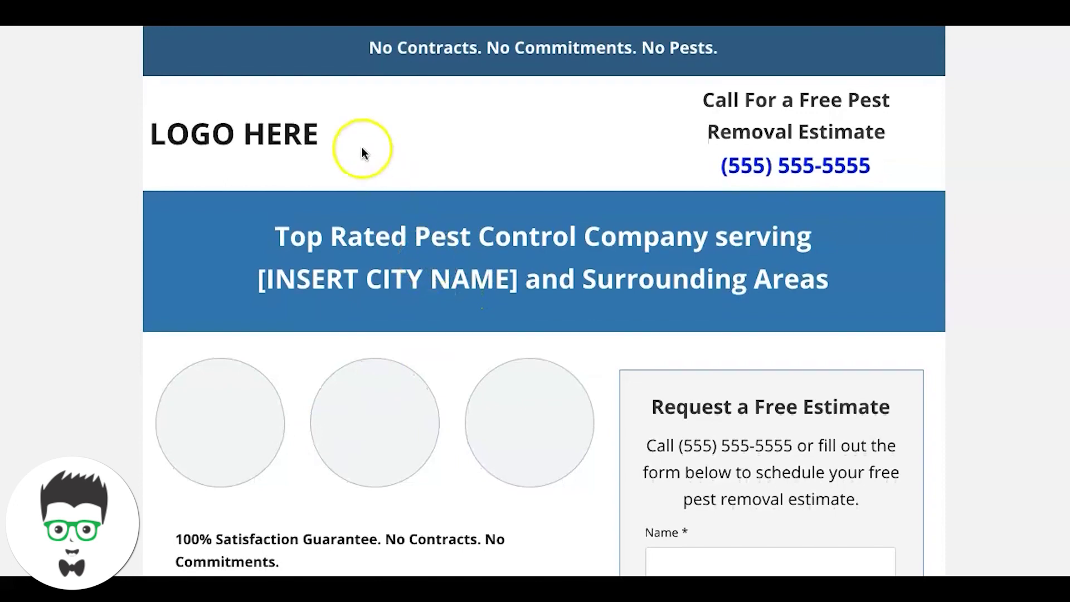
Open the Pest Control Example Page from Landing Pages in the design editor.
scroll(346, 191, down, 4)
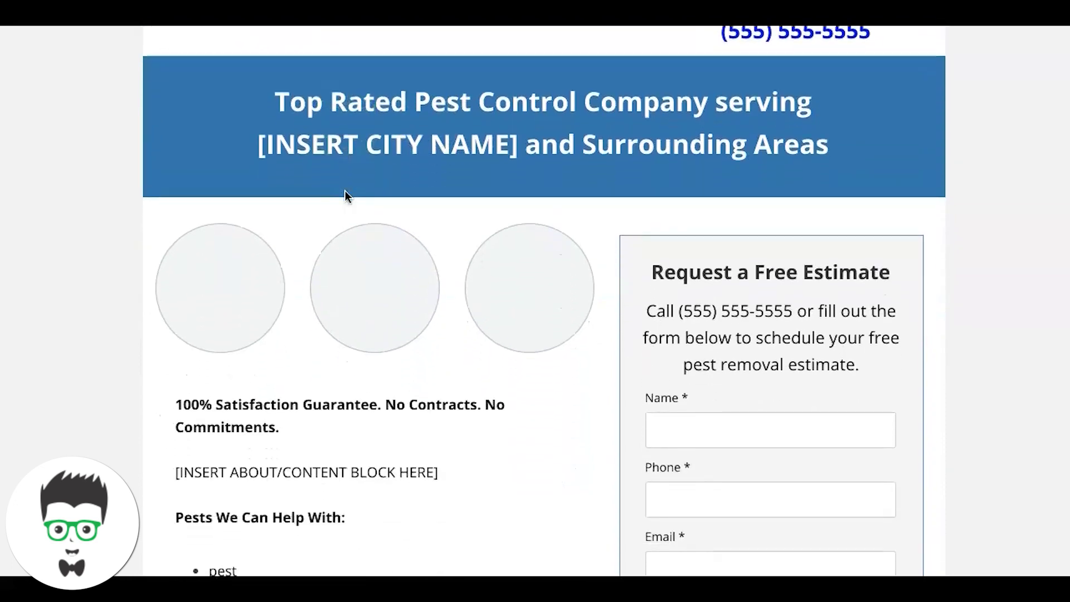
scroll(345, 196, down, 2)
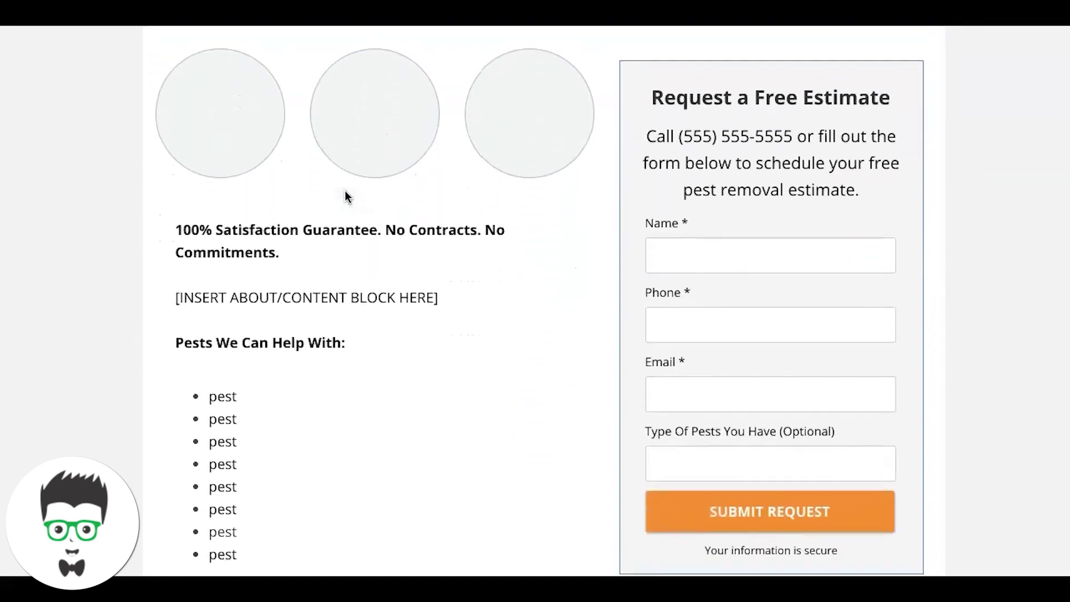
scroll(345, 197, up, 6)
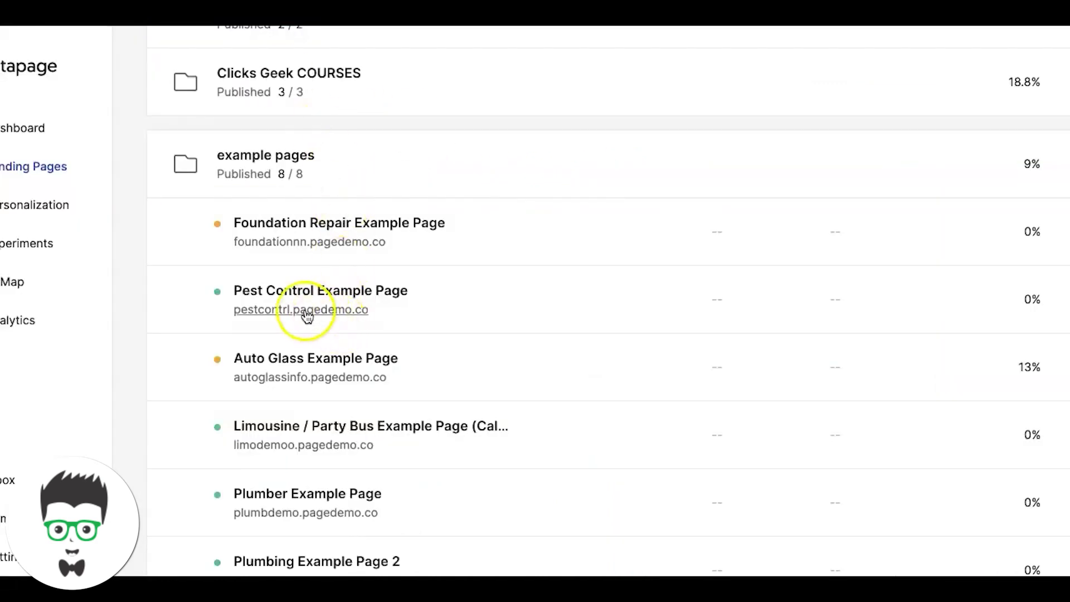
click(300, 294)
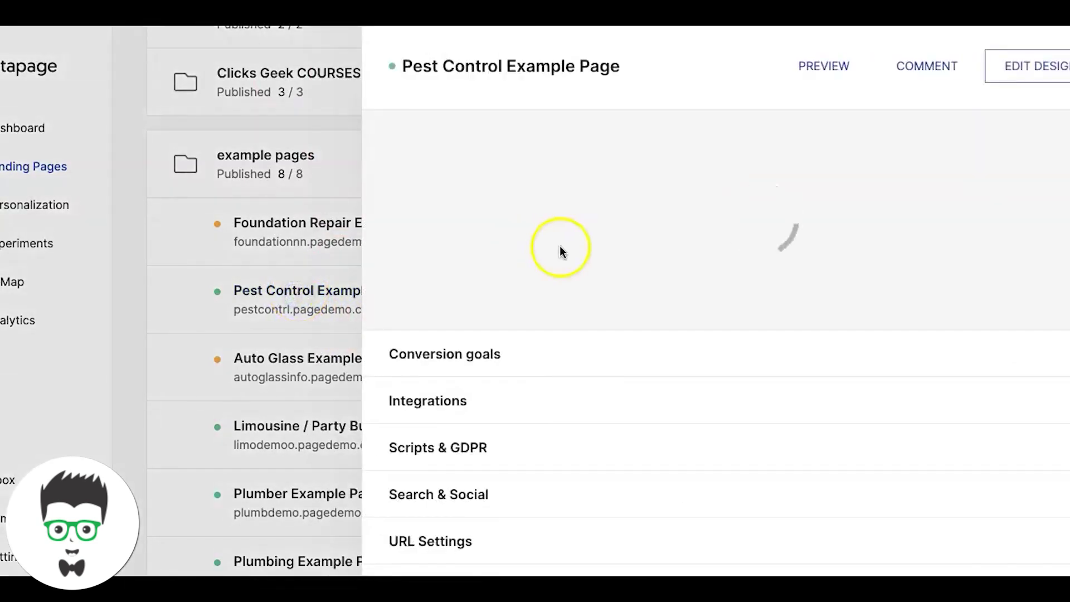
click(1015, 65)
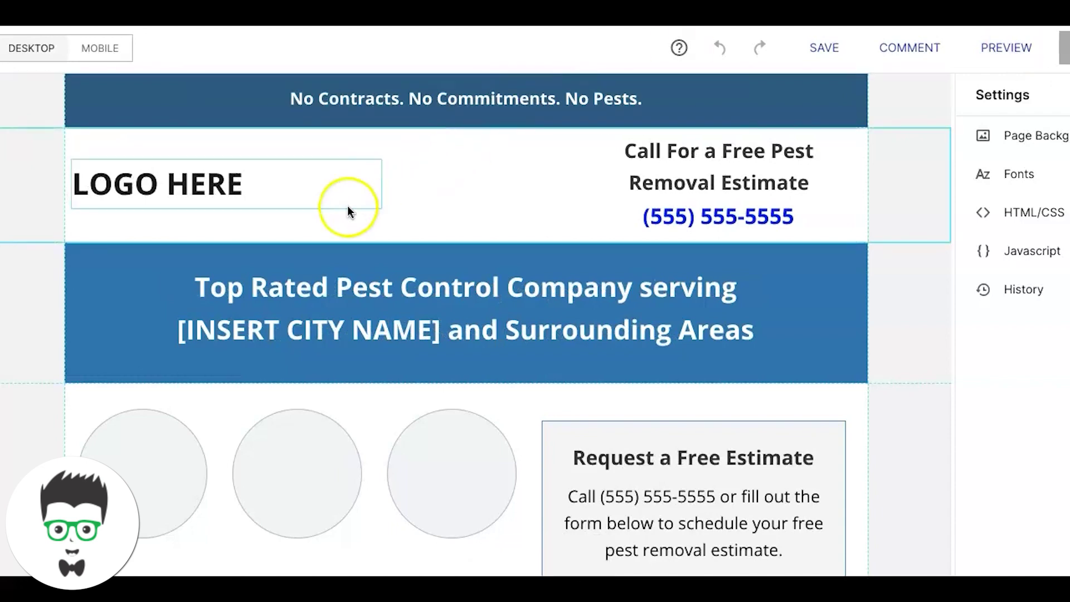
scroll(215, 220, down, 2)
scroll(215, 222, up, 2)
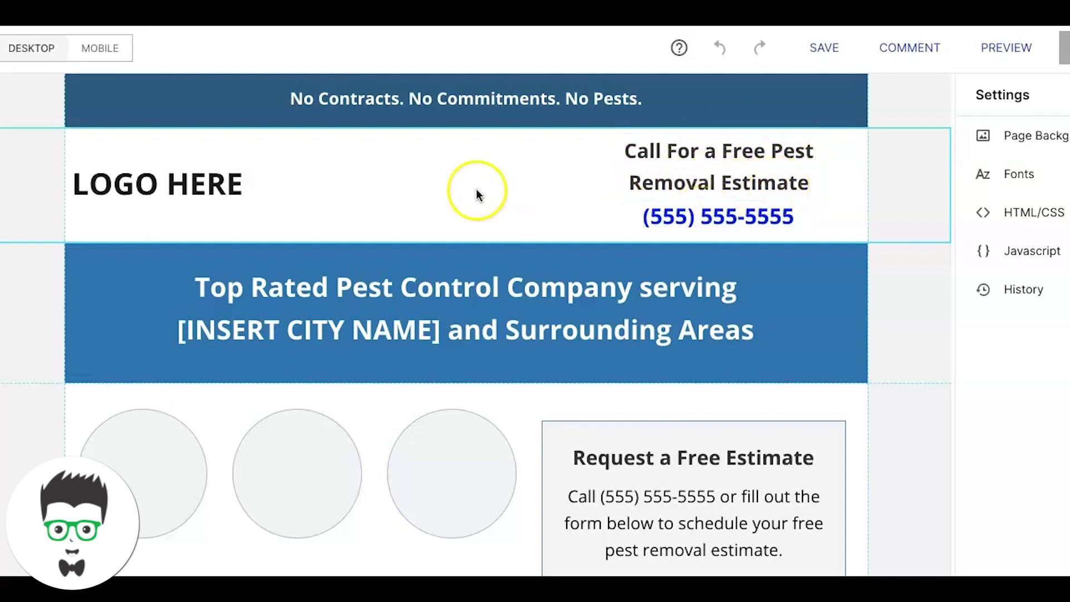
scroll(467, 189, down, 1)
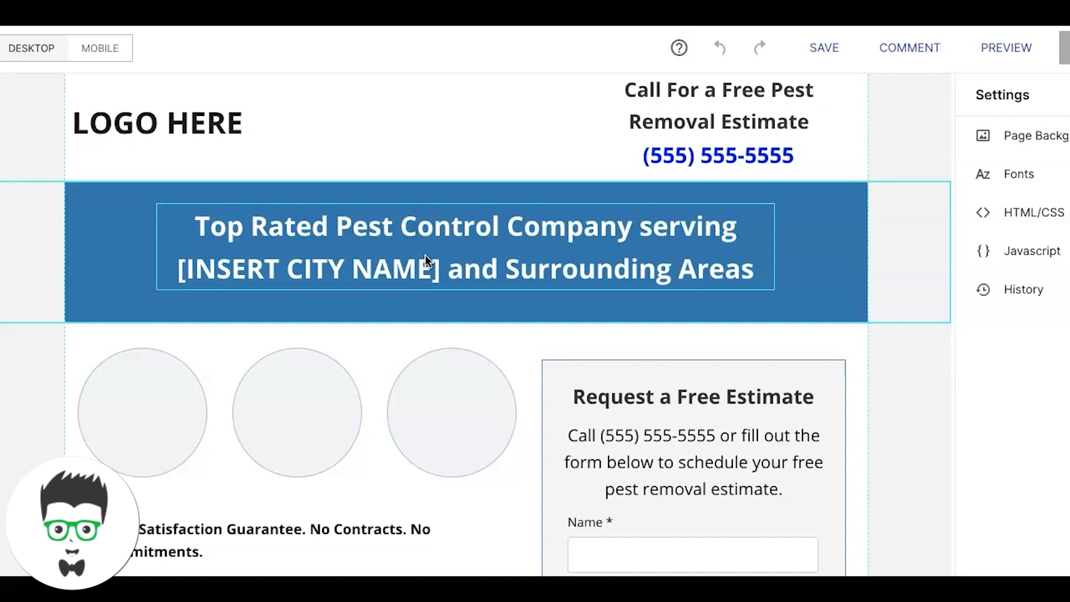
Scroll the desktop canvas down to the eight pest bullets, request form and image placeholder.
scroll(425, 255, down, 4)
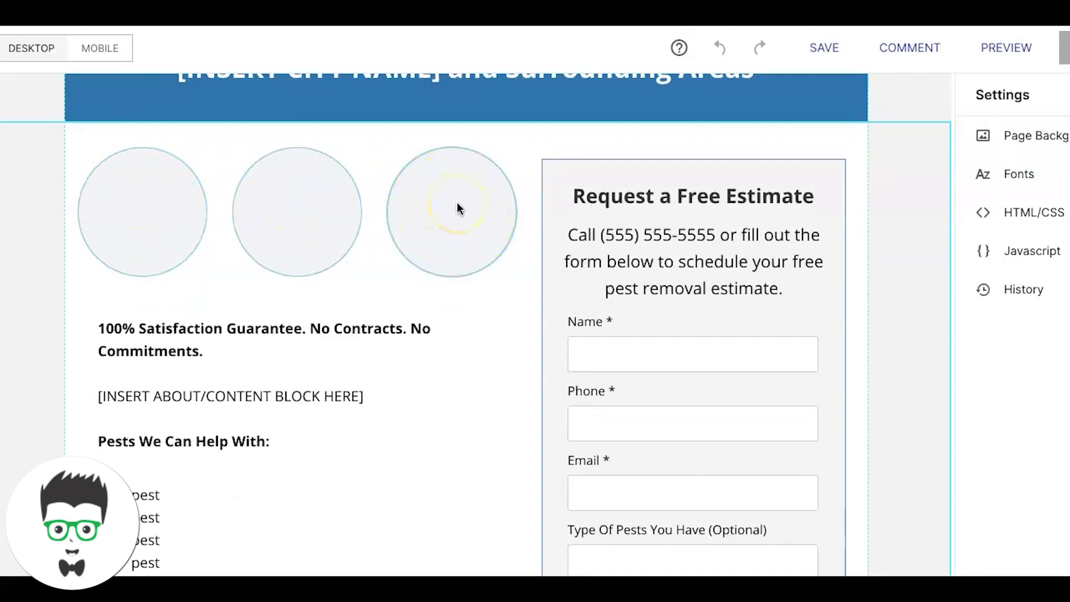
scroll(485, 320, down, 2)
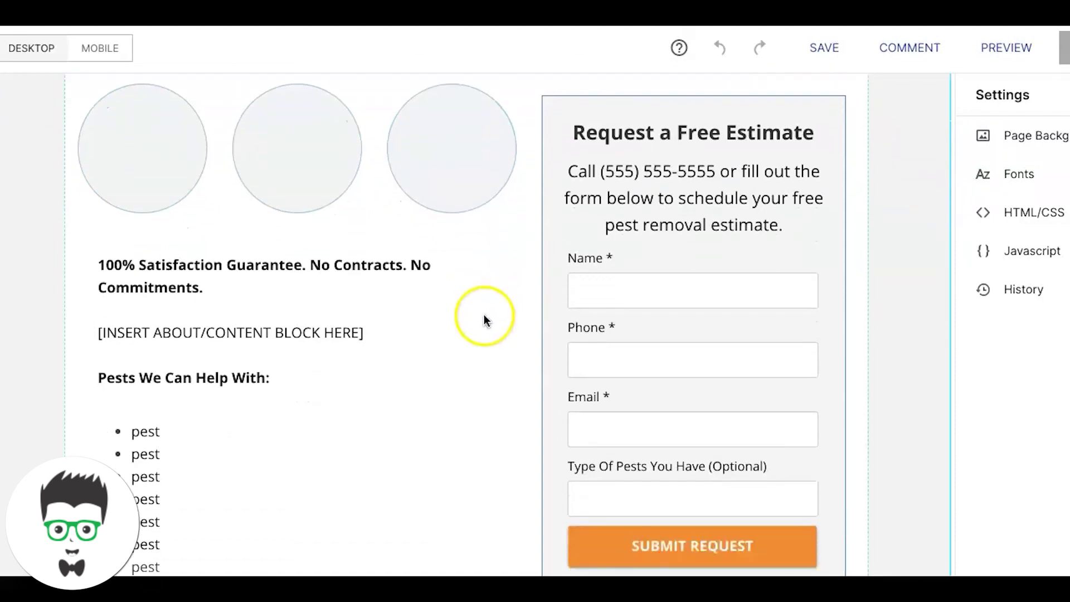
scroll(122, 246, down, 1)
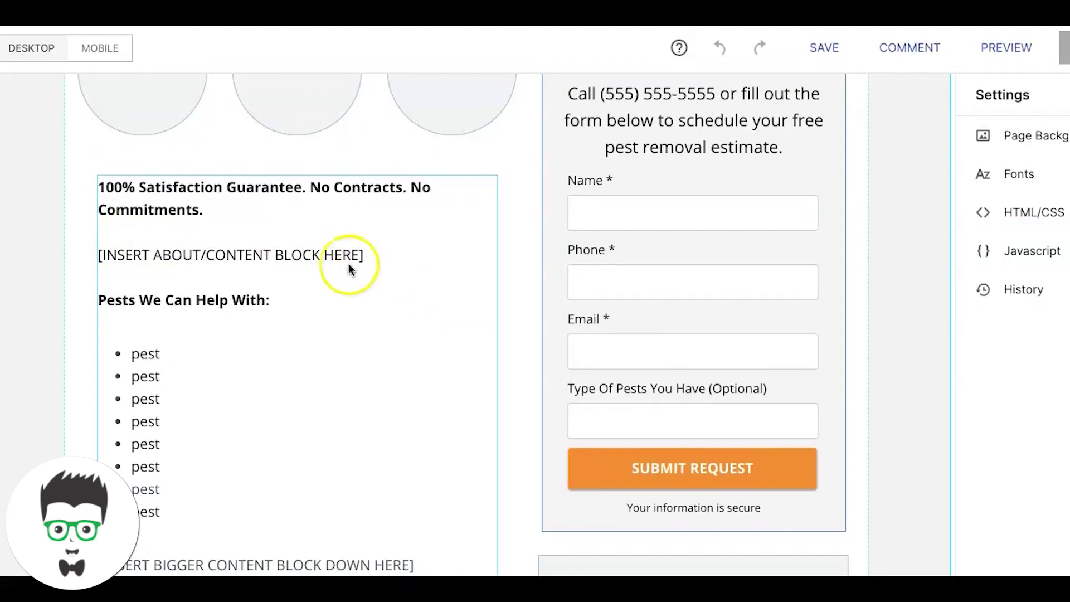
scroll(332, 271, down, 1)
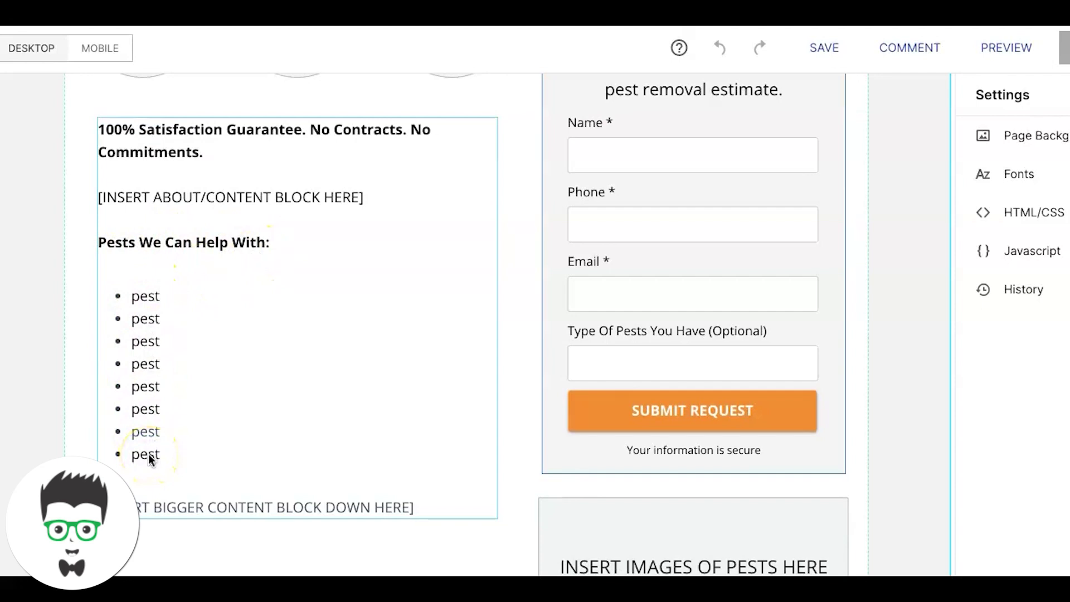
scroll(148, 454, down, 4)
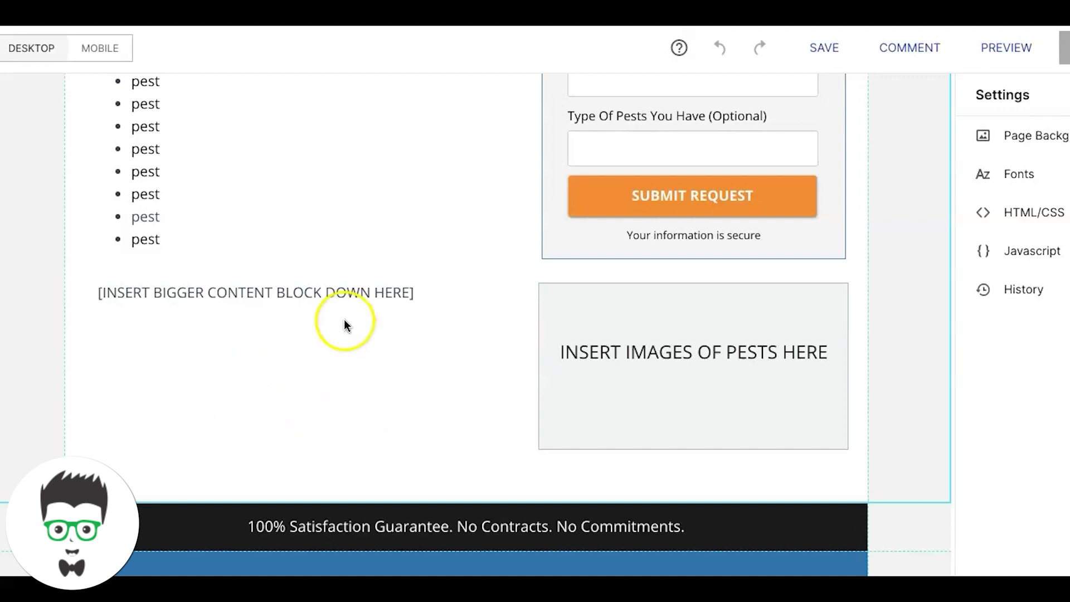
Scroll back up to the Request a Free Estimate form, then down to its Submit Request button.
scroll(343, 321, up, 1)
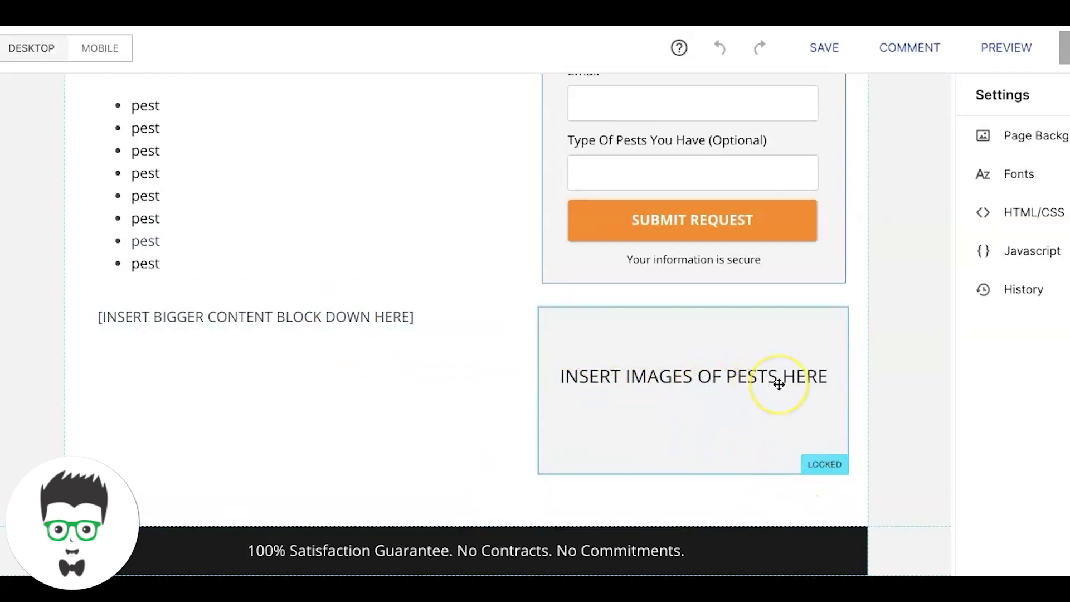
scroll(779, 384, up, 6)
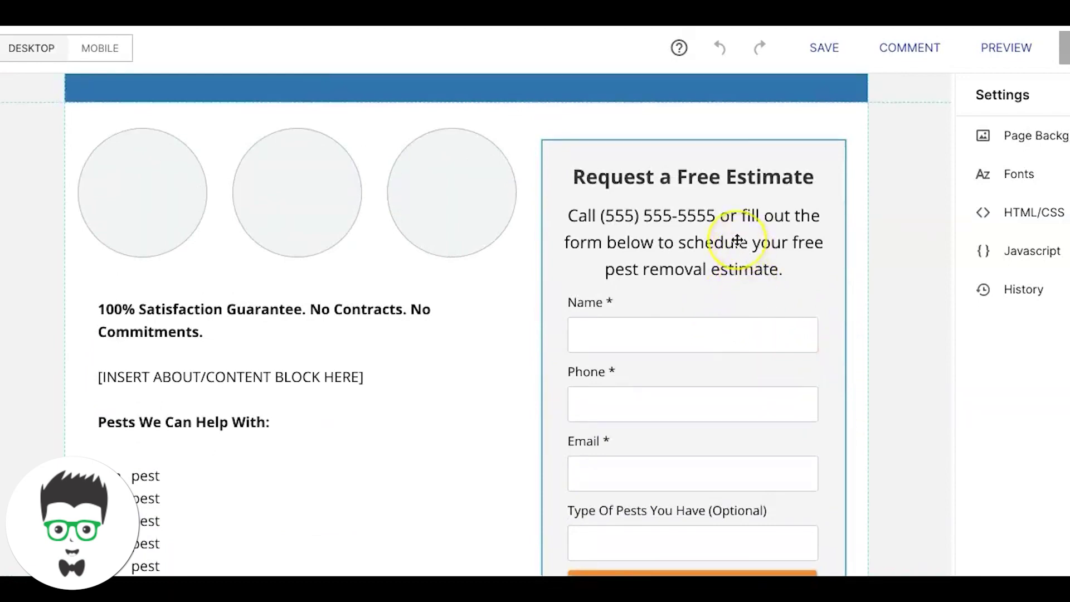
scroll(737, 240, up, 2)
scroll(733, 210, down, 1)
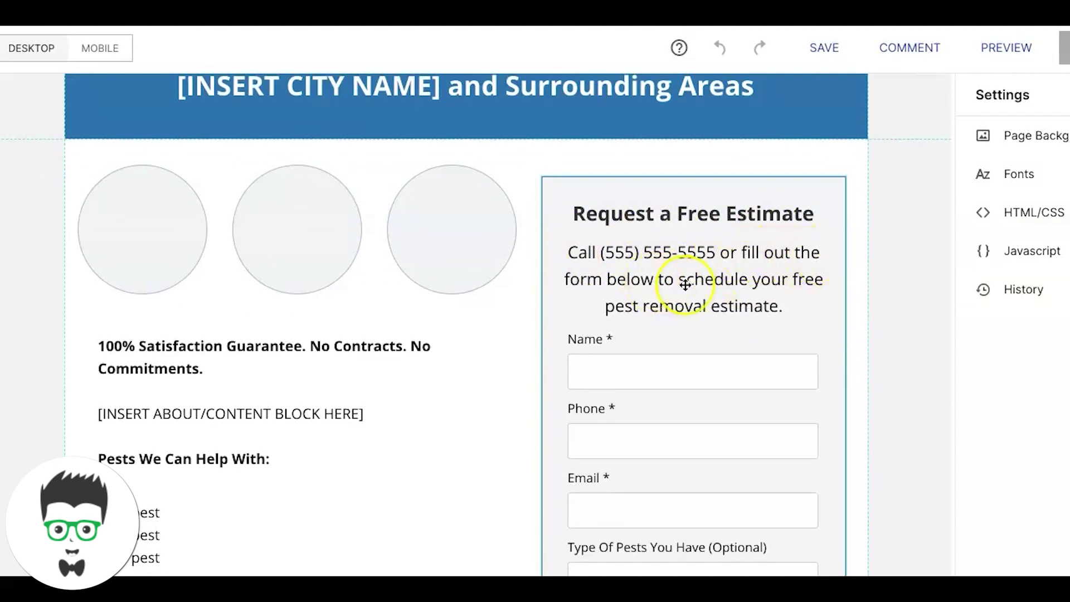
scroll(748, 312, down, 1)
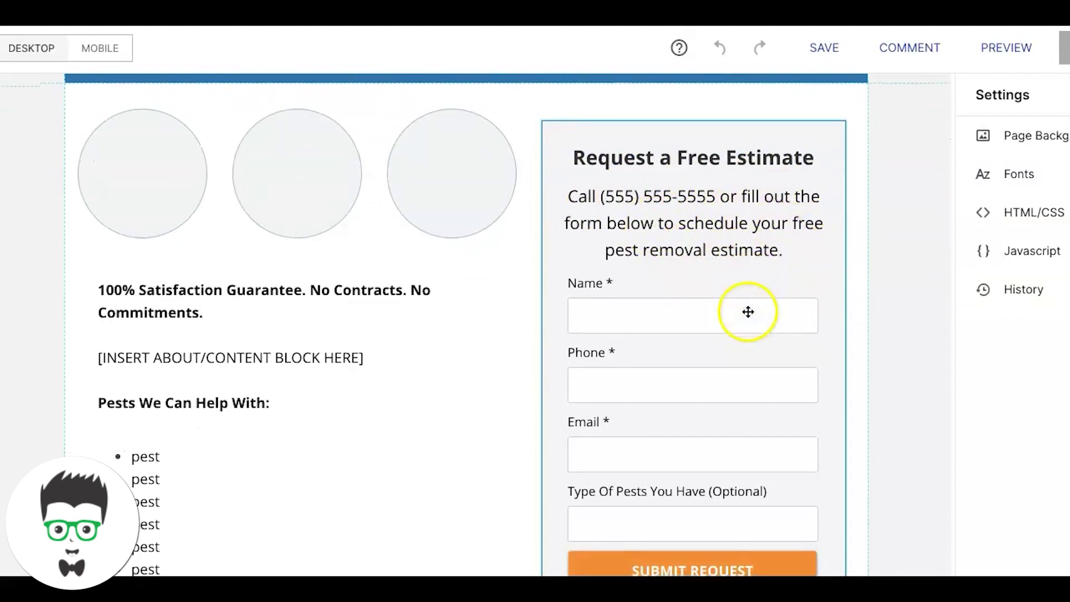
scroll(623, 435, down, 2)
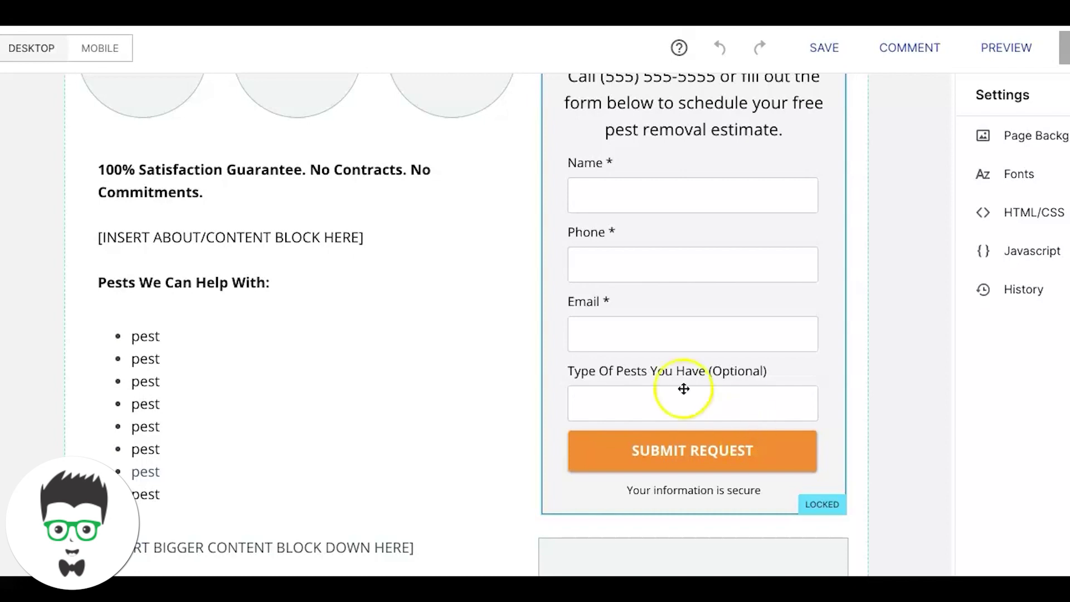
Scroll down to the blue contact footer, selecting the satisfaction-guarantee text on the way.
scroll(508, 335, down, 1)
scroll(509, 338, down, 4)
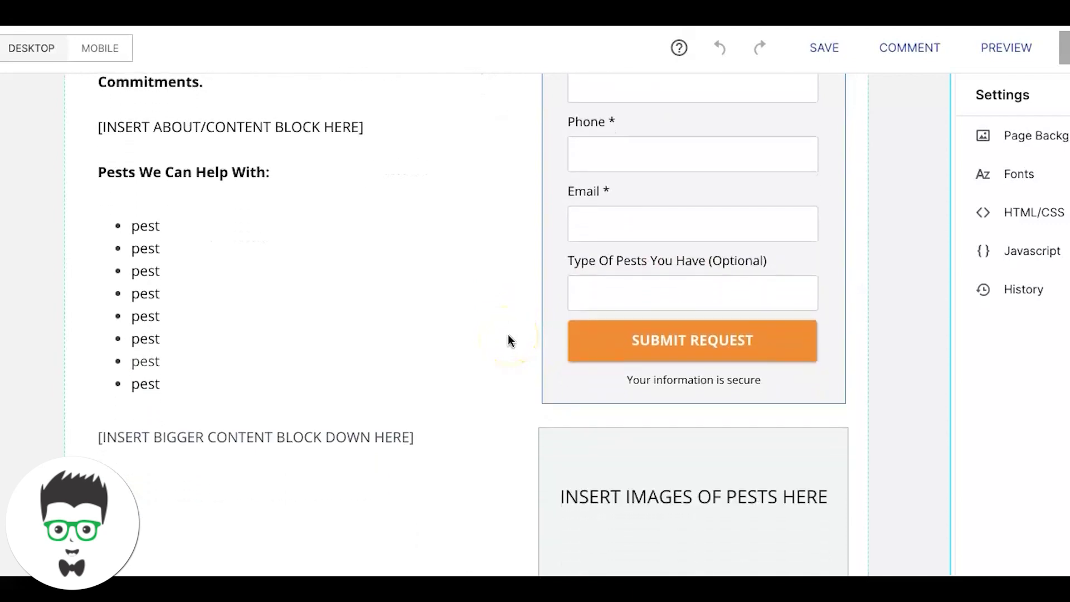
scroll(509, 338, down, 3)
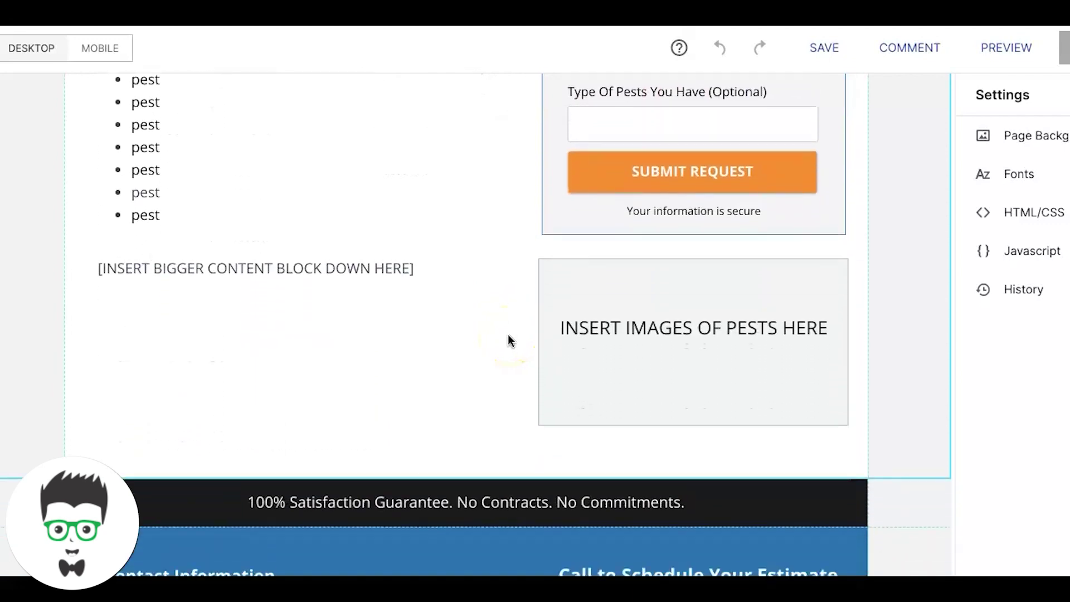
scroll(509, 340, down, 2)
click(405, 316)
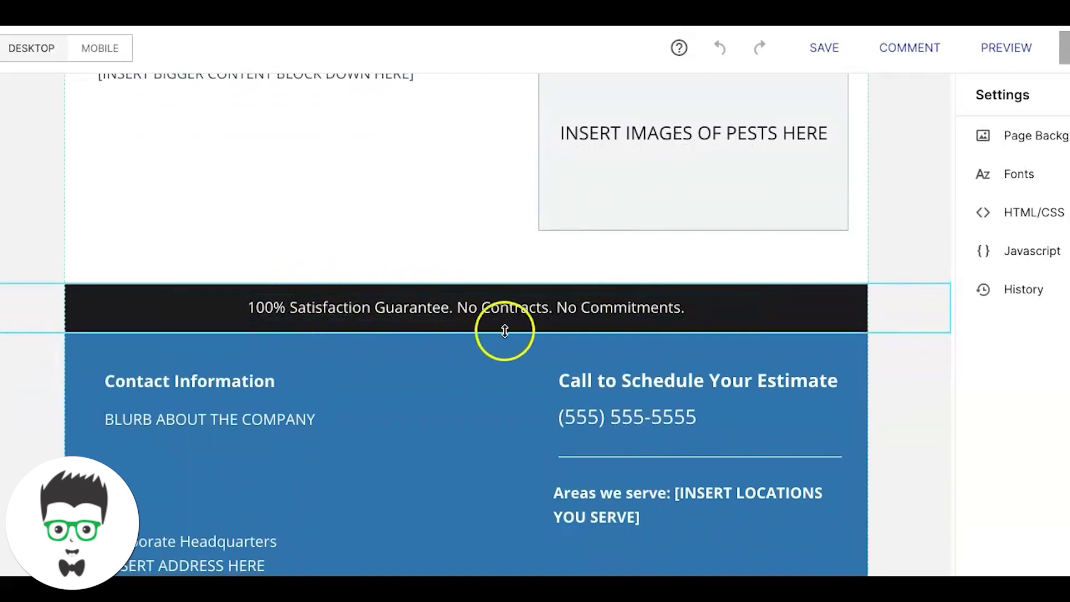
scroll(524, 329, down, 2)
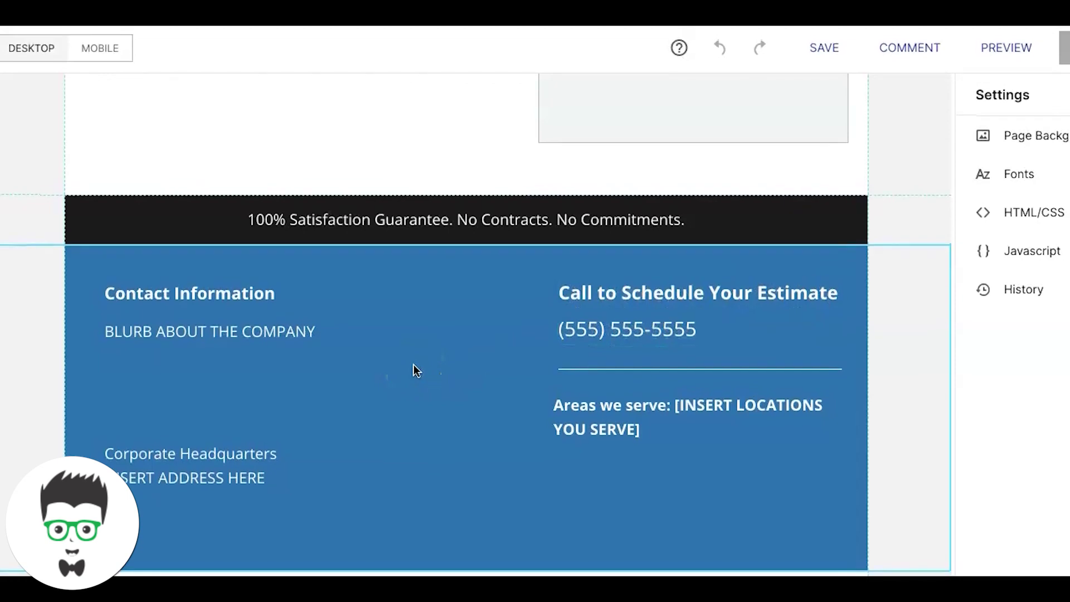
Scroll back up to the logo header and the 'Top Rated Pest Control Company' headline.
scroll(414, 370, up, 10)
scroll(414, 365, up, 10)
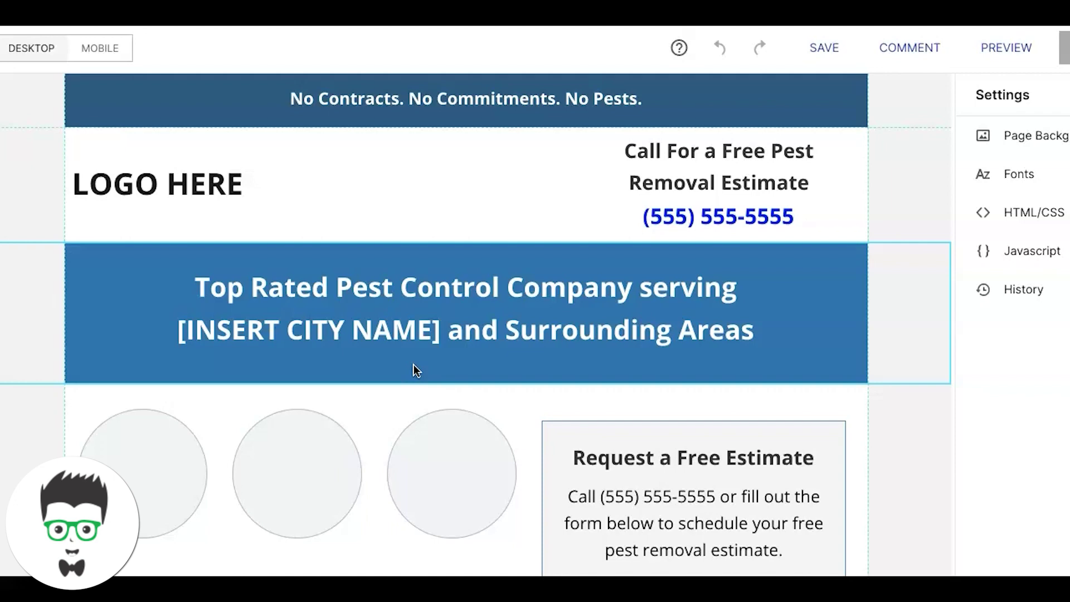
scroll(430, 219, down, 1)
scroll(429, 217, down, 10)
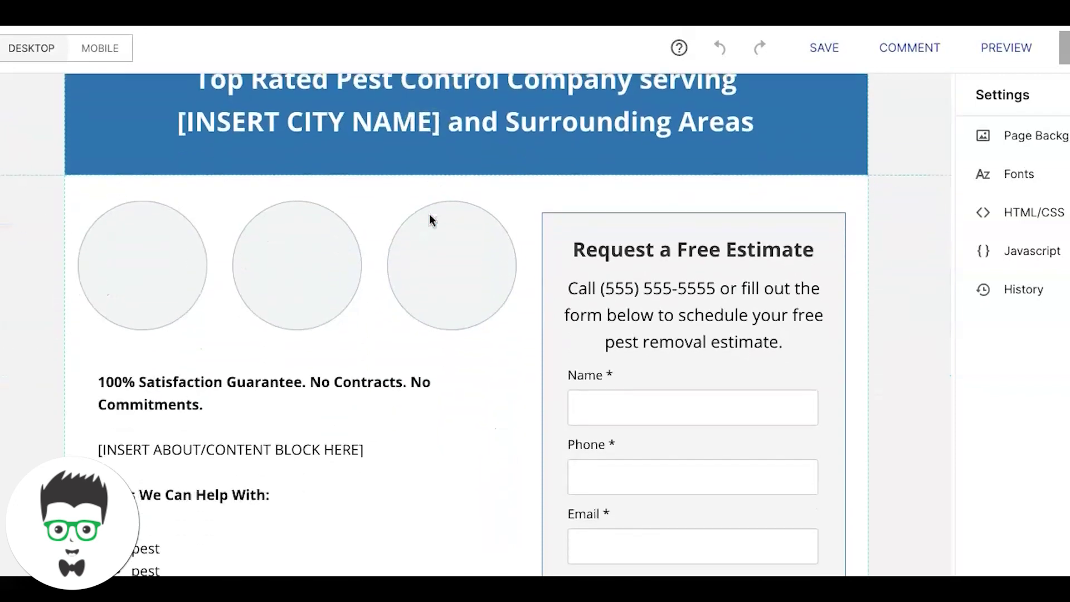
scroll(430, 217, down, 6)
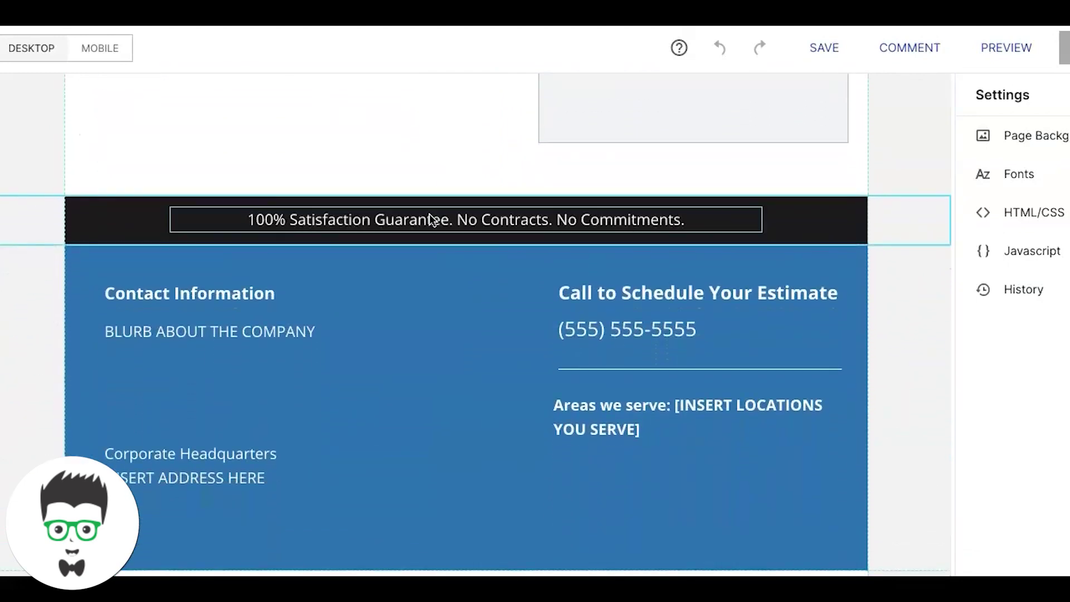
scroll(429, 213, up, 17)
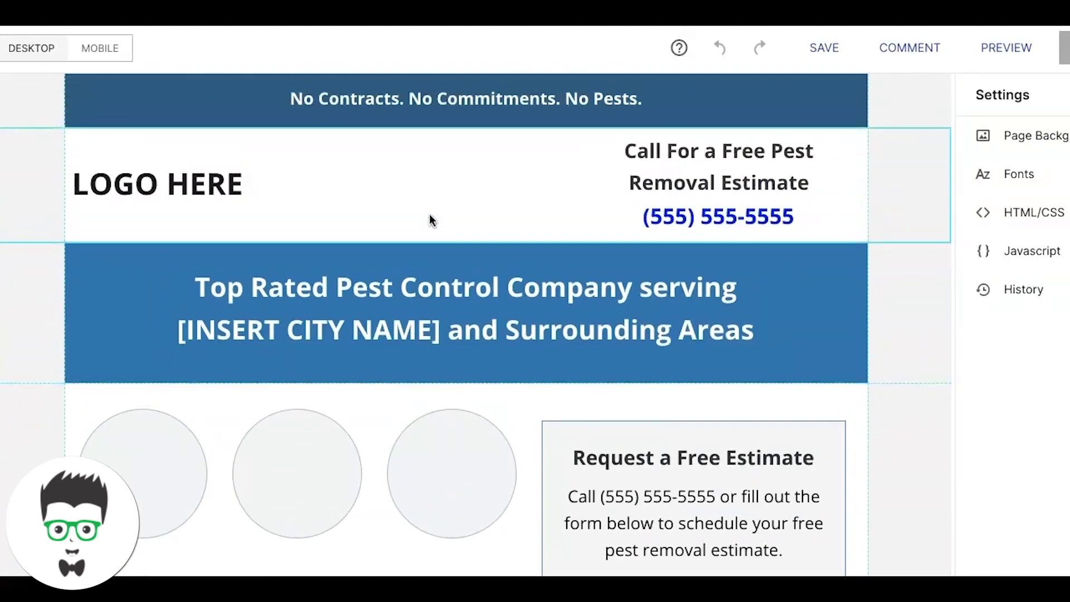
click(377, 203)
scroll(377, 203, down, 1)
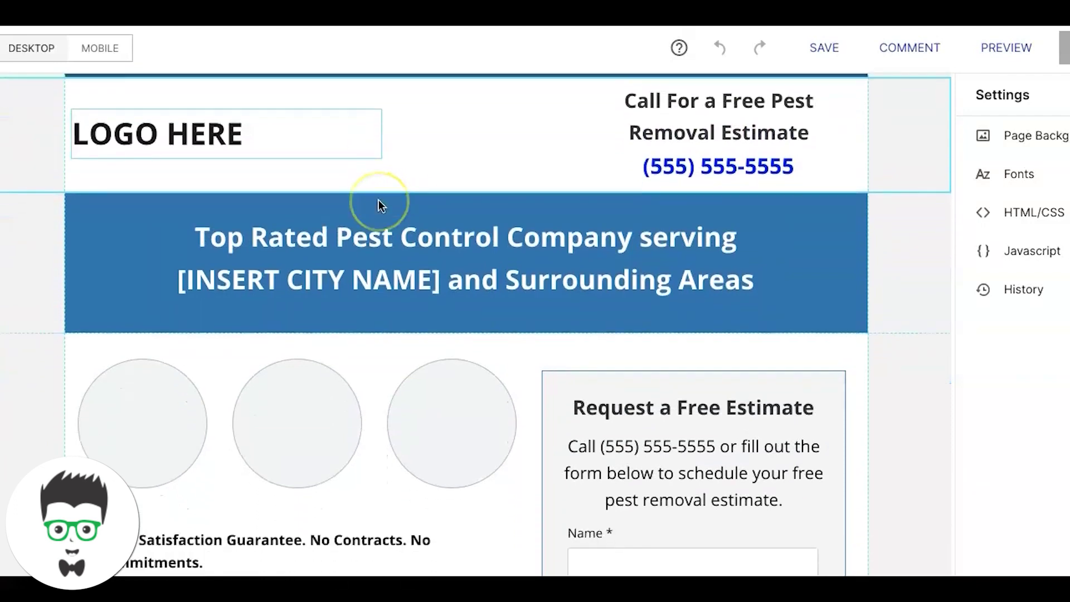
scroll(446, 451, down, 4)
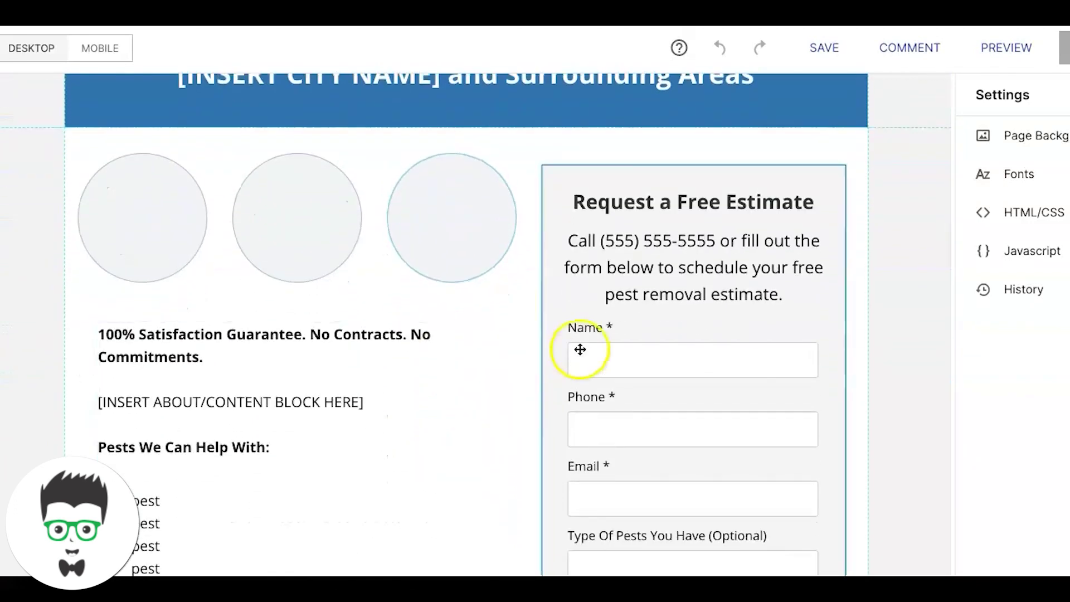
scroll(579, 349, down, 4)
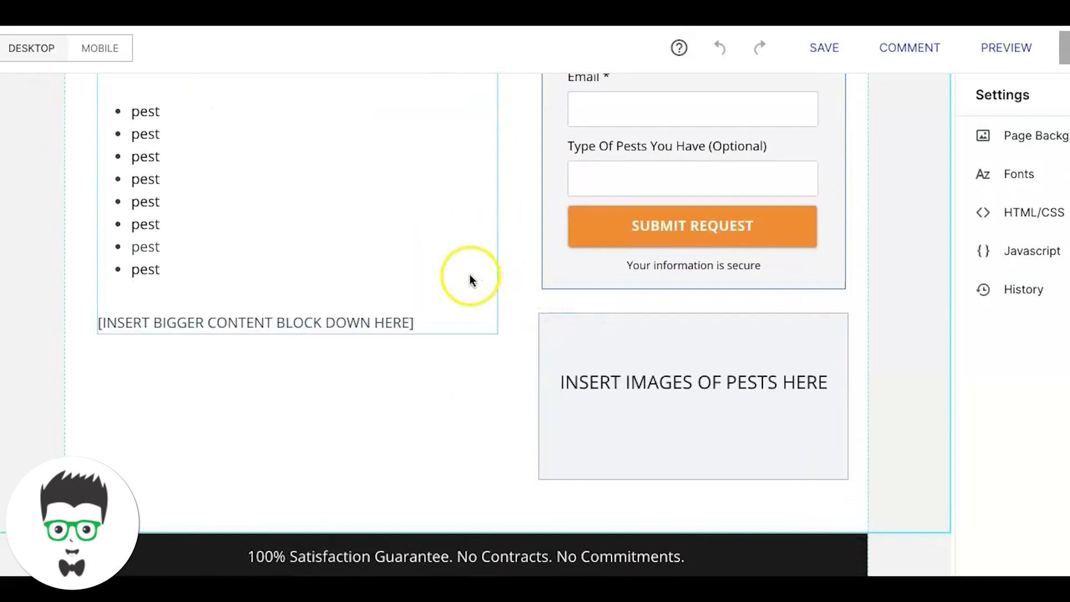
scroll(469, 276, down, 1)
scroll(470, 277, down, 1)
scroll(470, 273, up, 8)
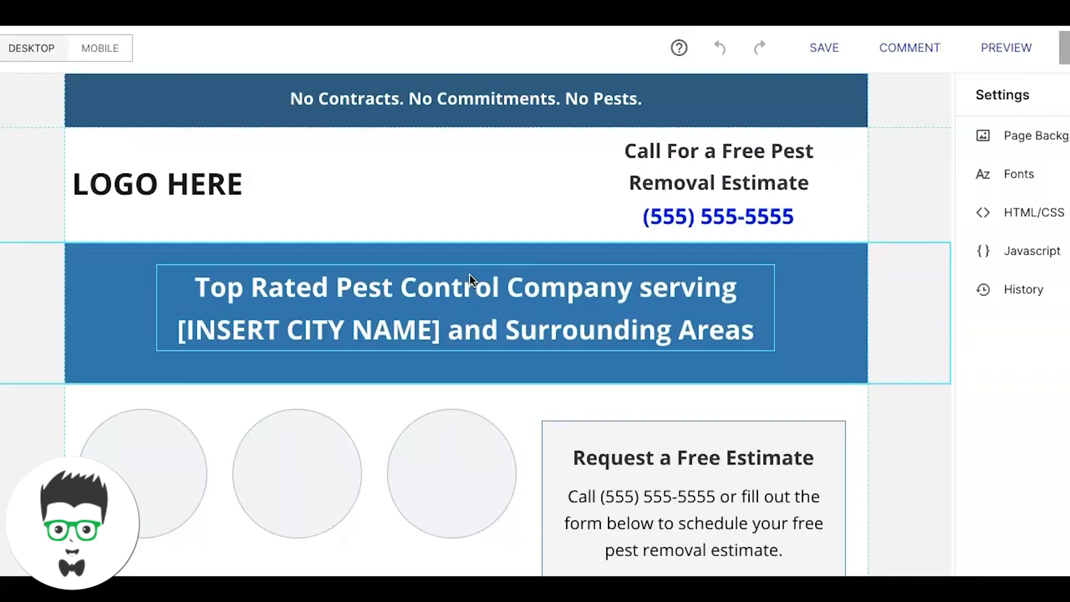
Switch the editor to the MOBILE layout of the pest control page.
click(91, 48)
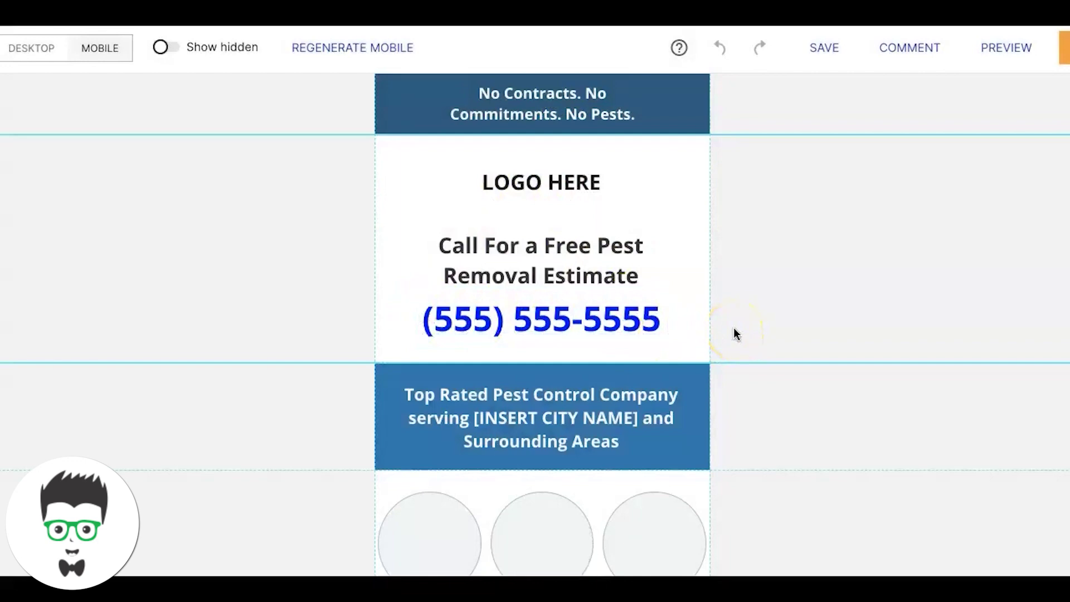
click(597, 332)
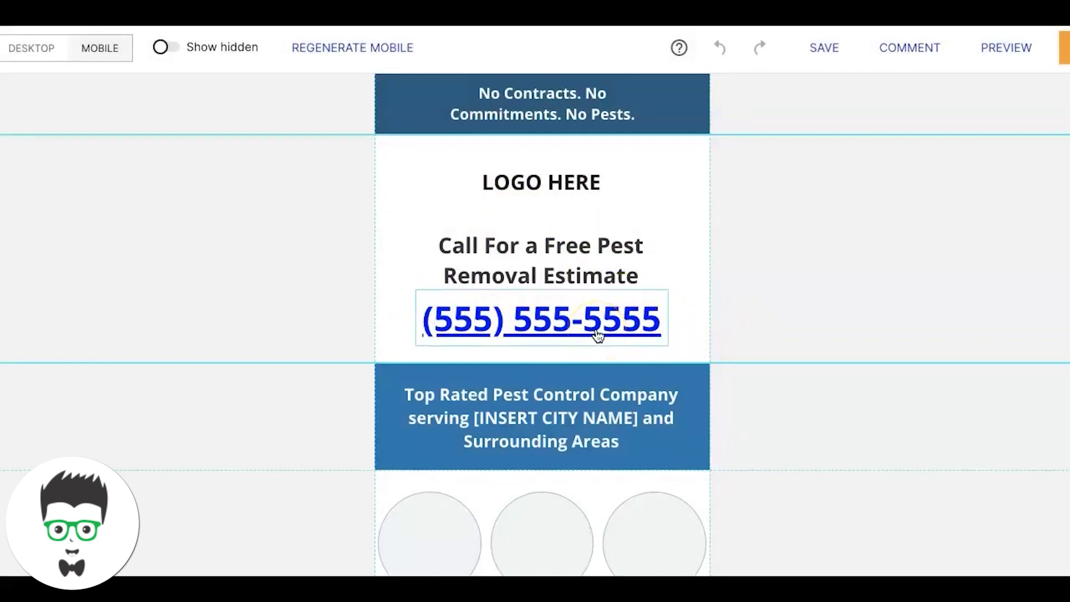
click(552, 322)
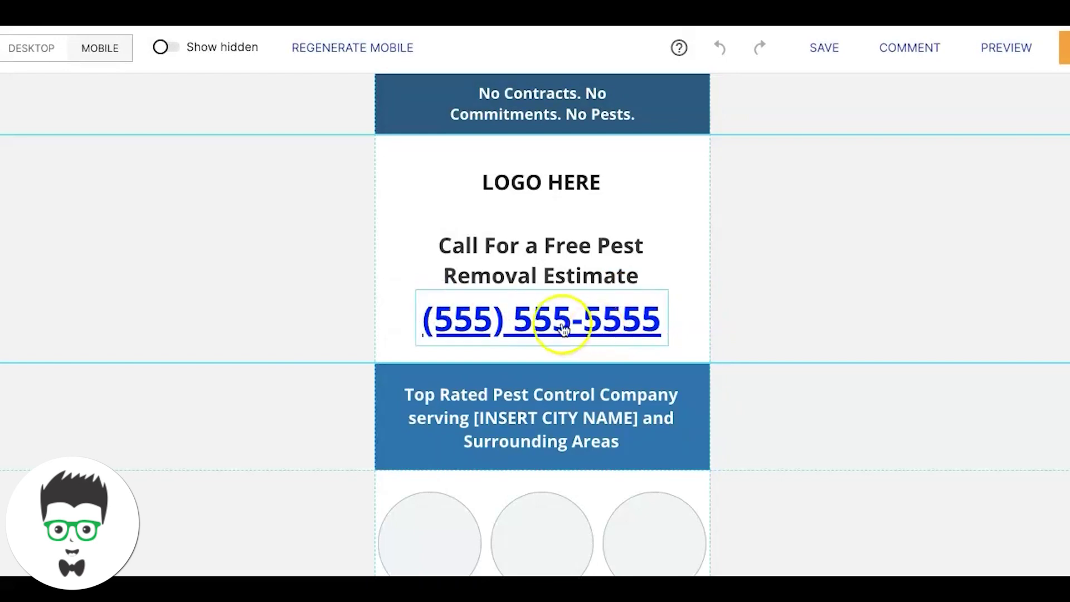
click(631, 332)
click(453, 318)
click(681, 330)
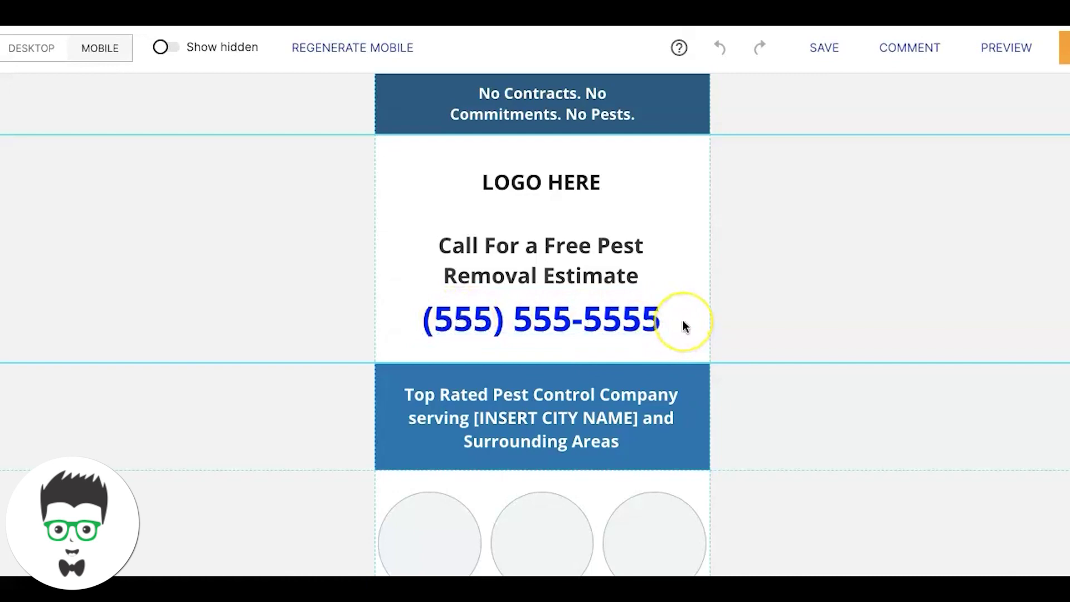
click(619, 315)
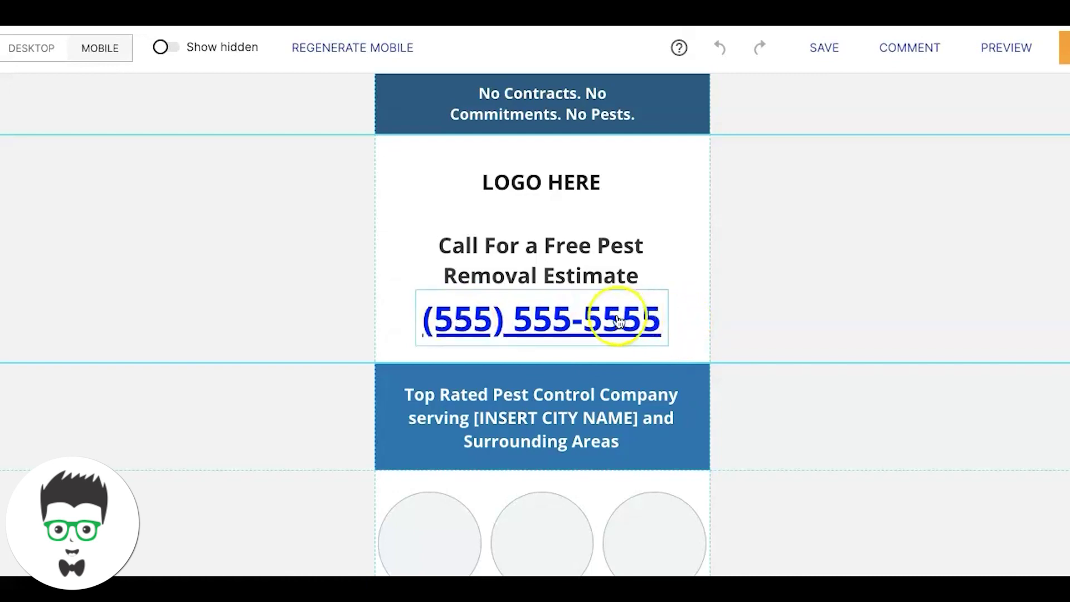
click(556, 313)
click(530, 269)
click(530, 323)
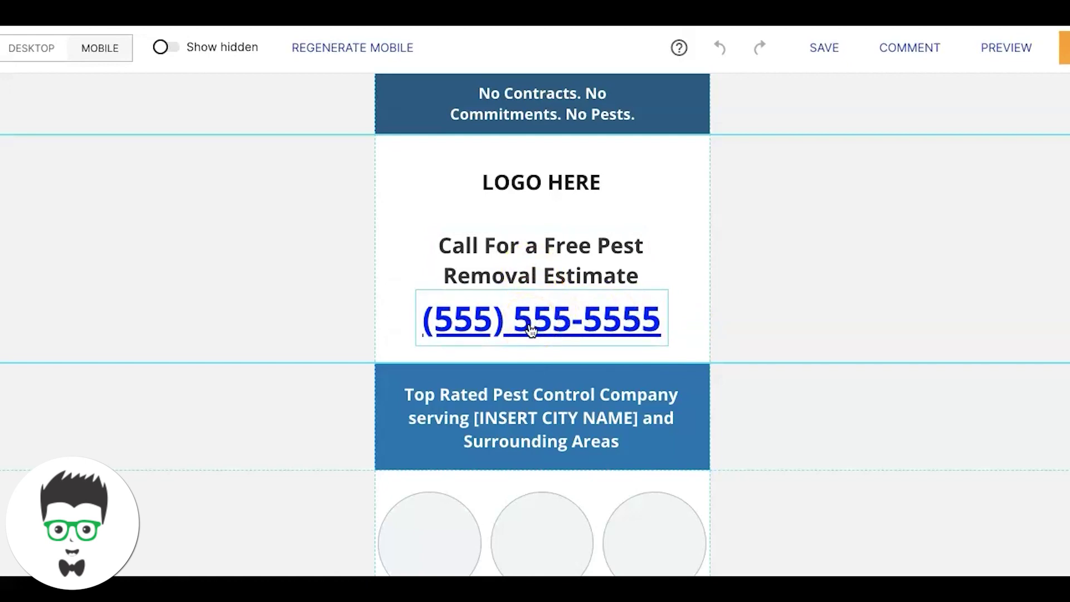
scroll(661, 320, down, 4)
click(566, 259)
scroll(534, 329, down, 10)
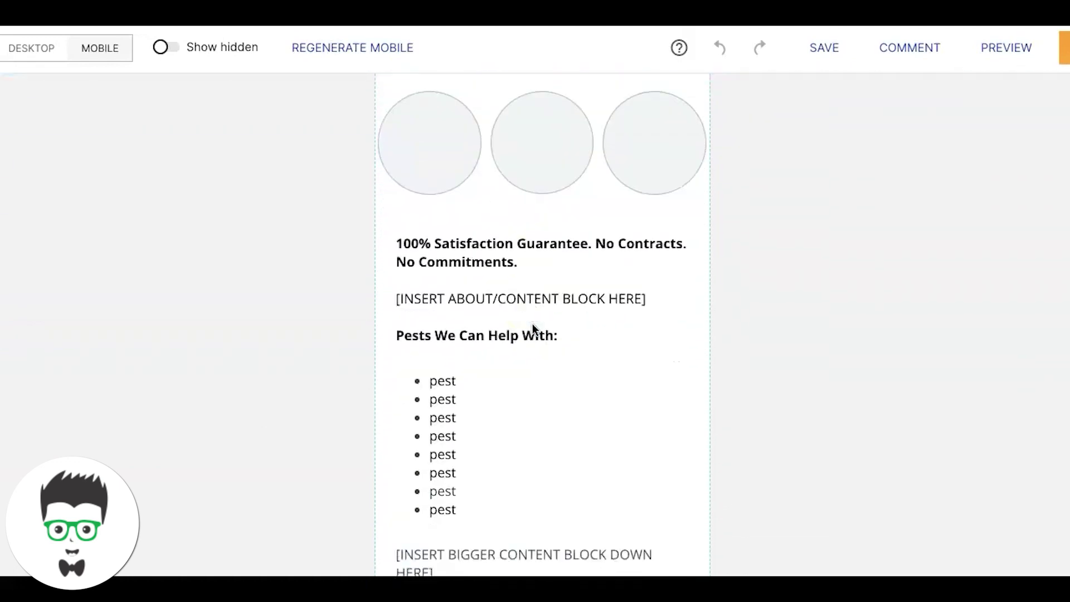
click(492, 138)
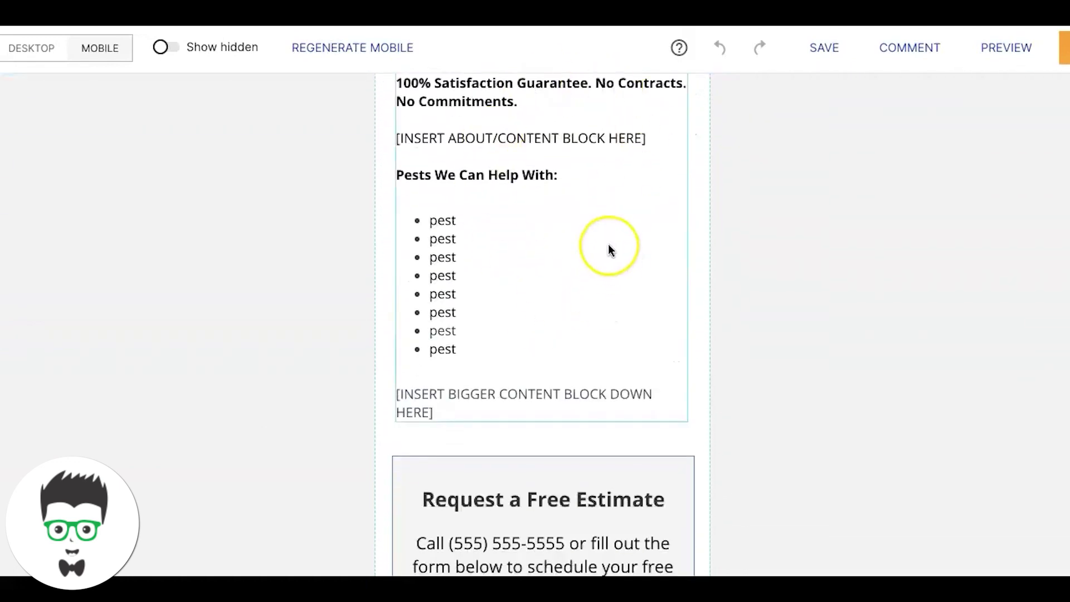
scroll(609, 249, down, 5)
click(538, 392)
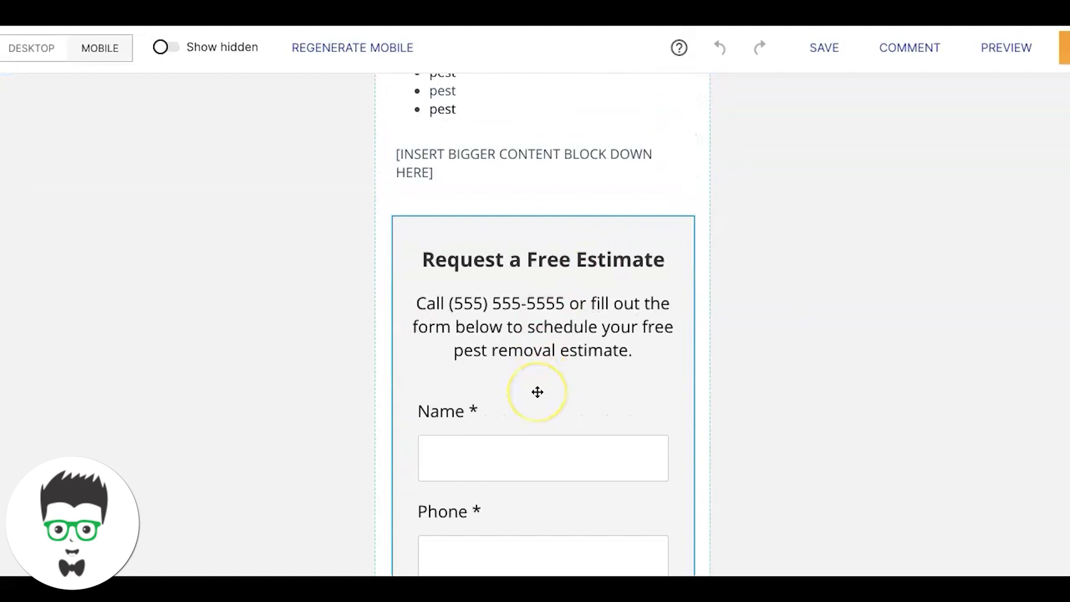
scroll(537, 392, up, 12)
scroll(586, 430, down, 3)
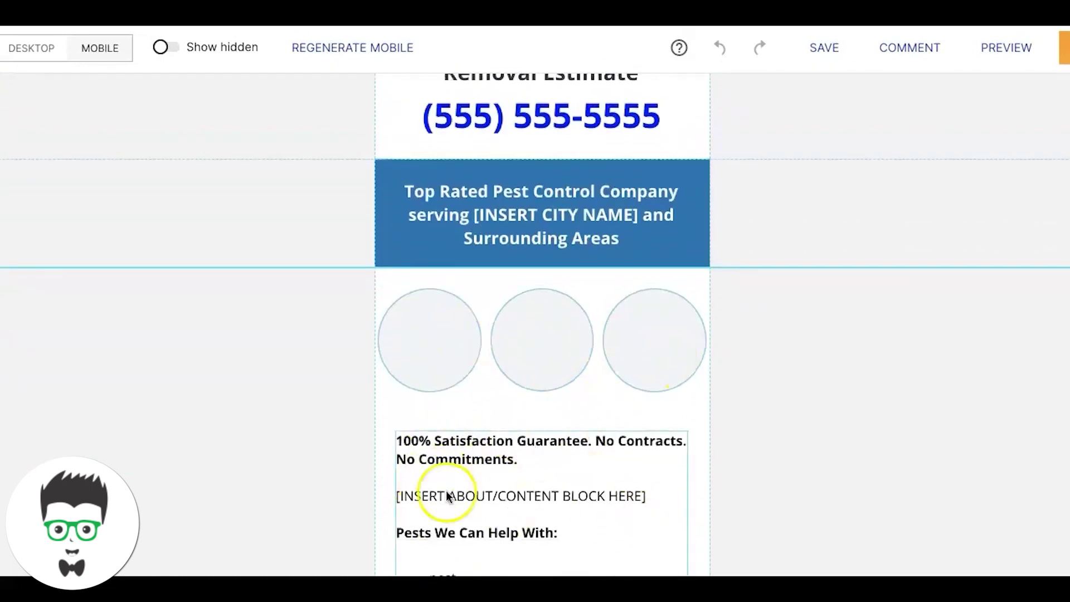
scroll(552, 493, up, 1)
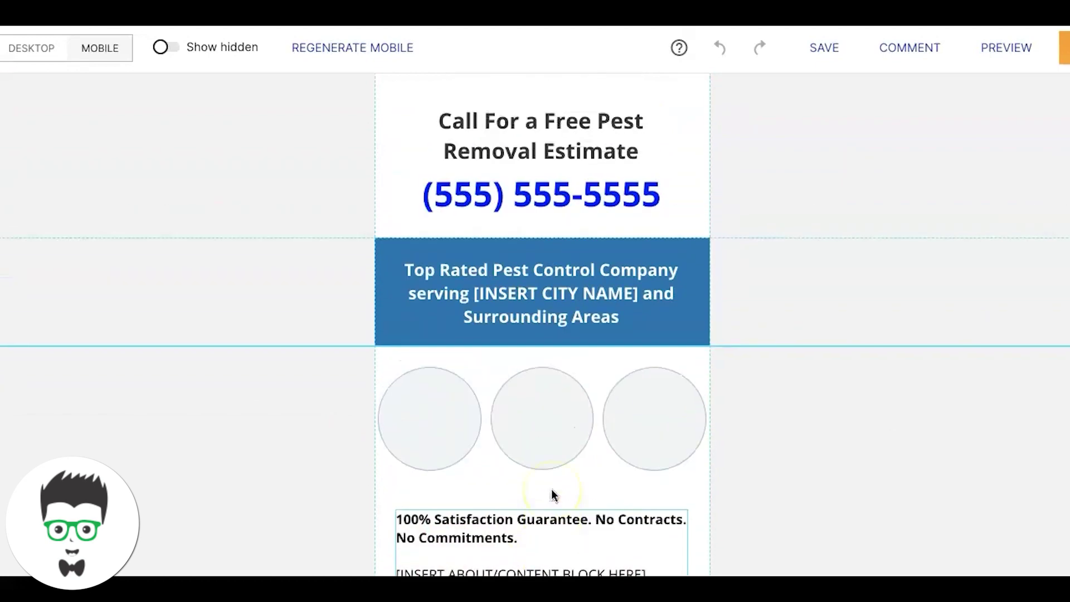
scroll(552, 490, up, 1)
scroll(504, 187, up, 1)
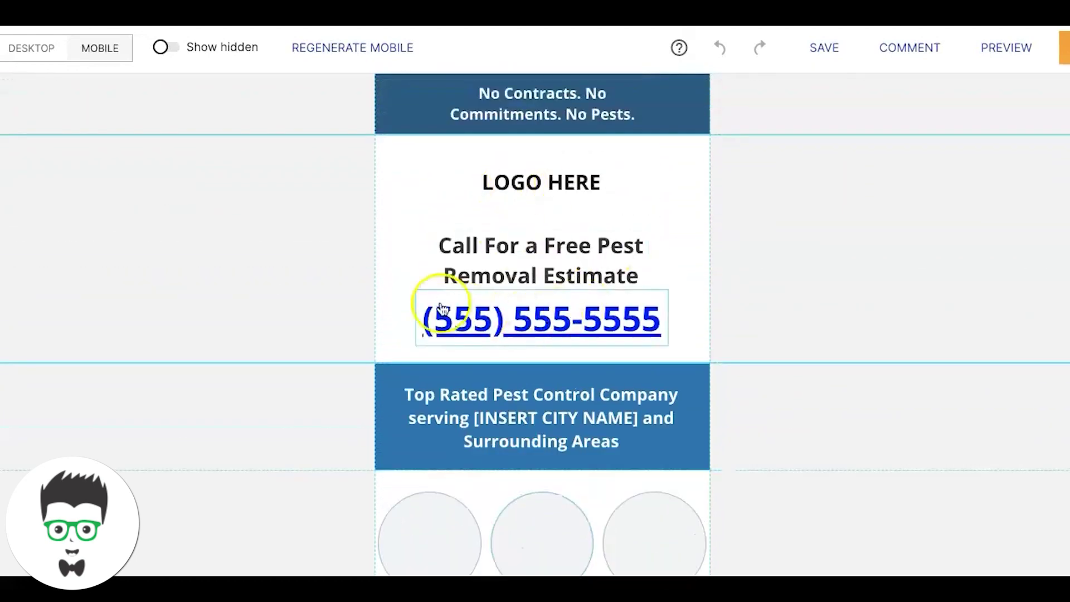
scroll(593, 323, down, 1)
scroll(591, 324, up, 1)
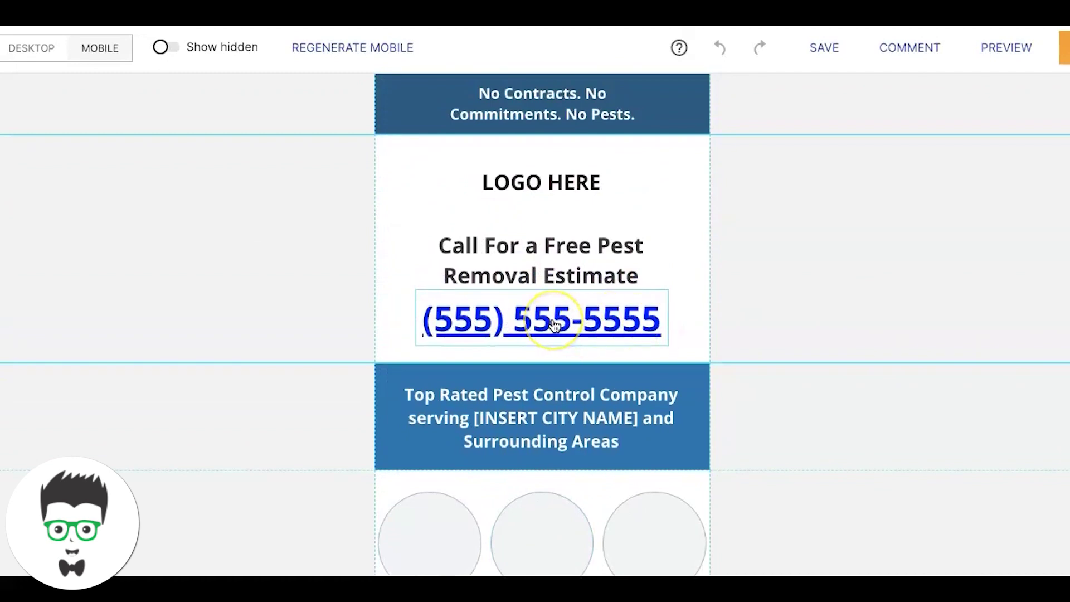
scroll(555, 325, down, 5)
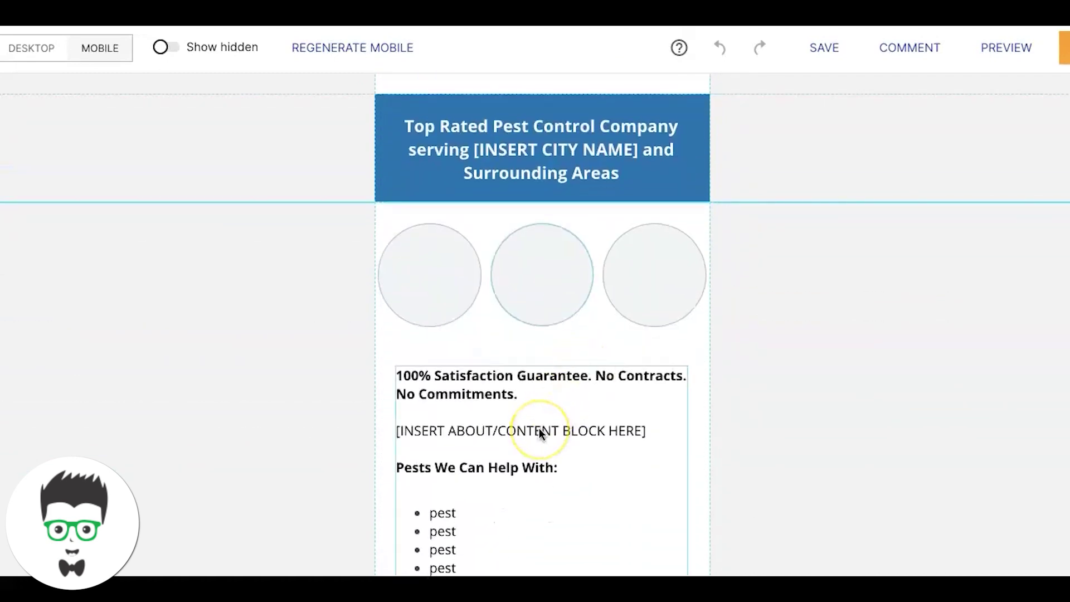
scroll(540, 430, down, 1)
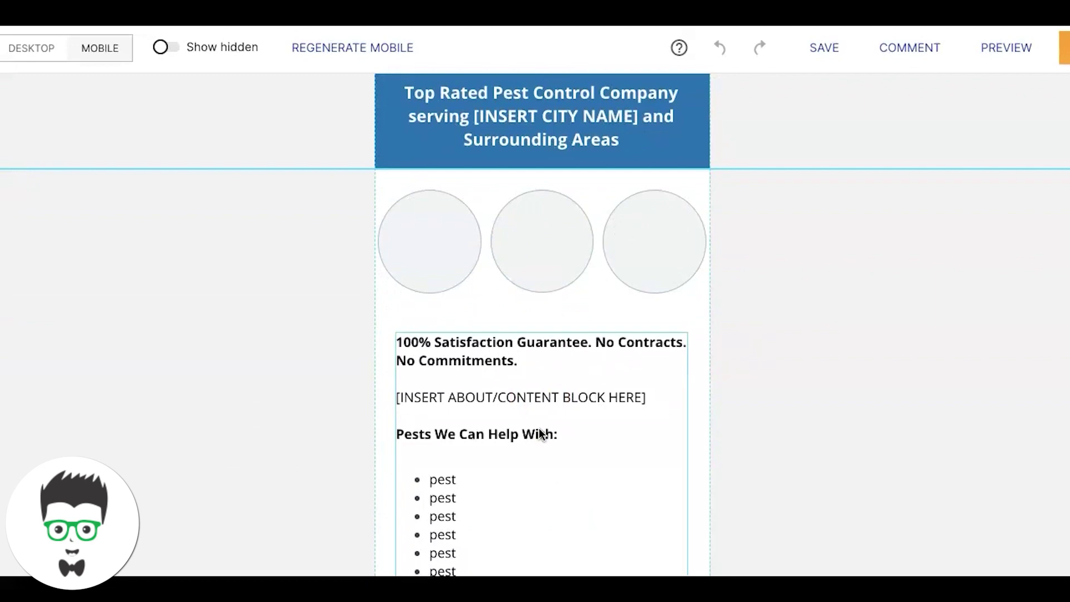
scroll(540, 313, up, 6)
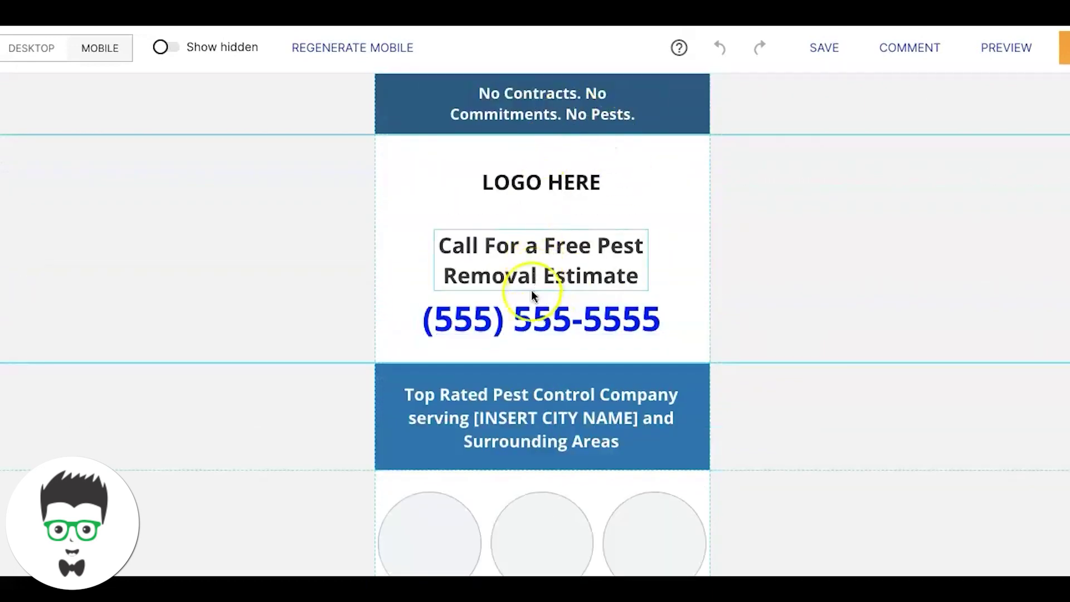
Scroll the mobile canvas past the estimate form, image placeholder and guarantee line to the Contact Information footer.
scroll(533, 330, down, 5)
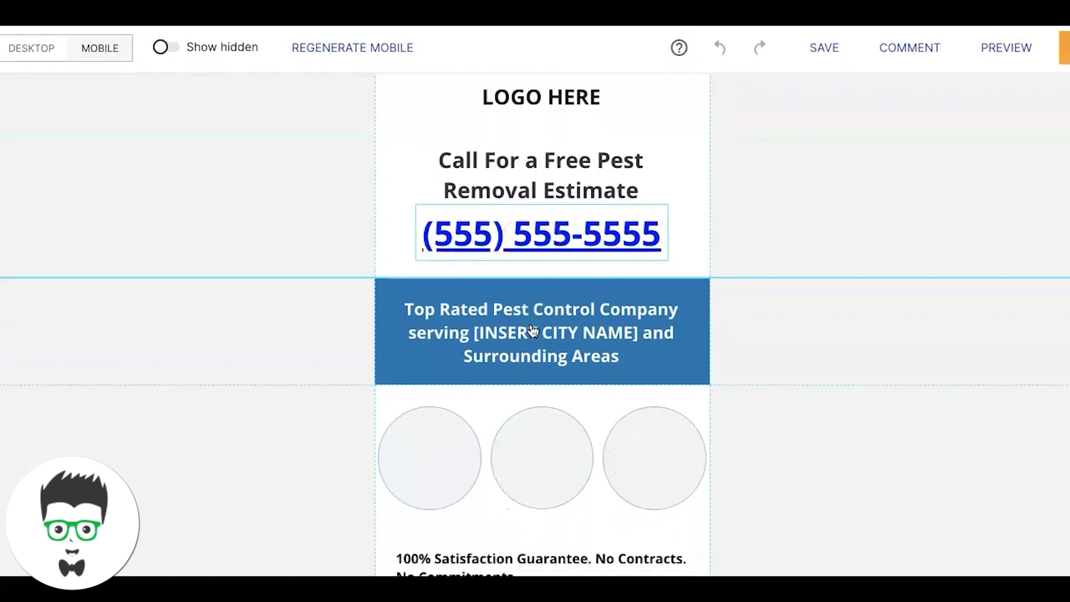
scroll(533, 331, down, 1)
click(501, 313)
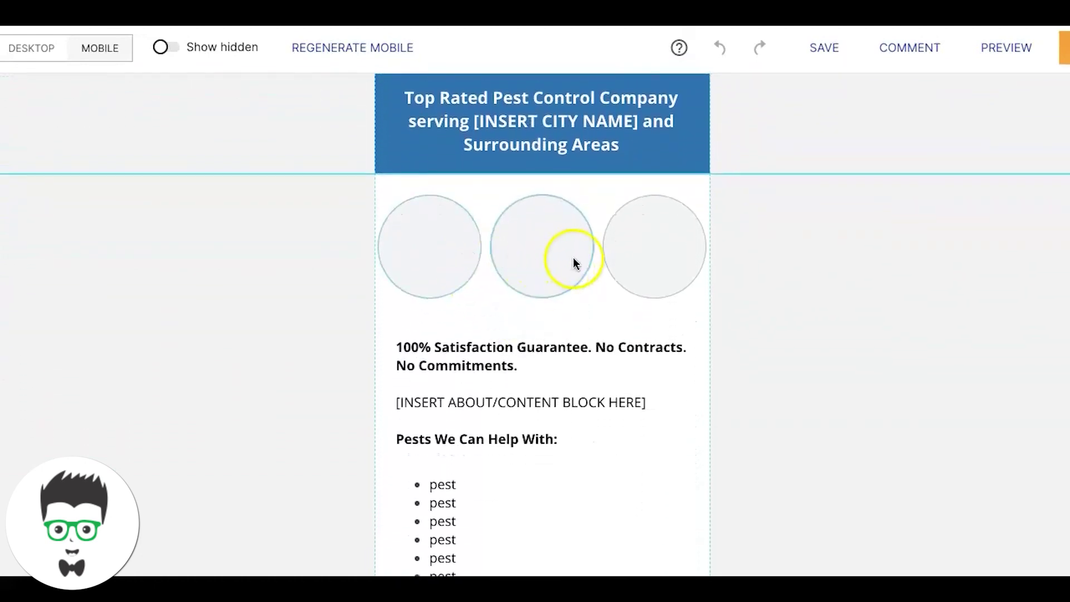
scroll(664, 266, down, 3)
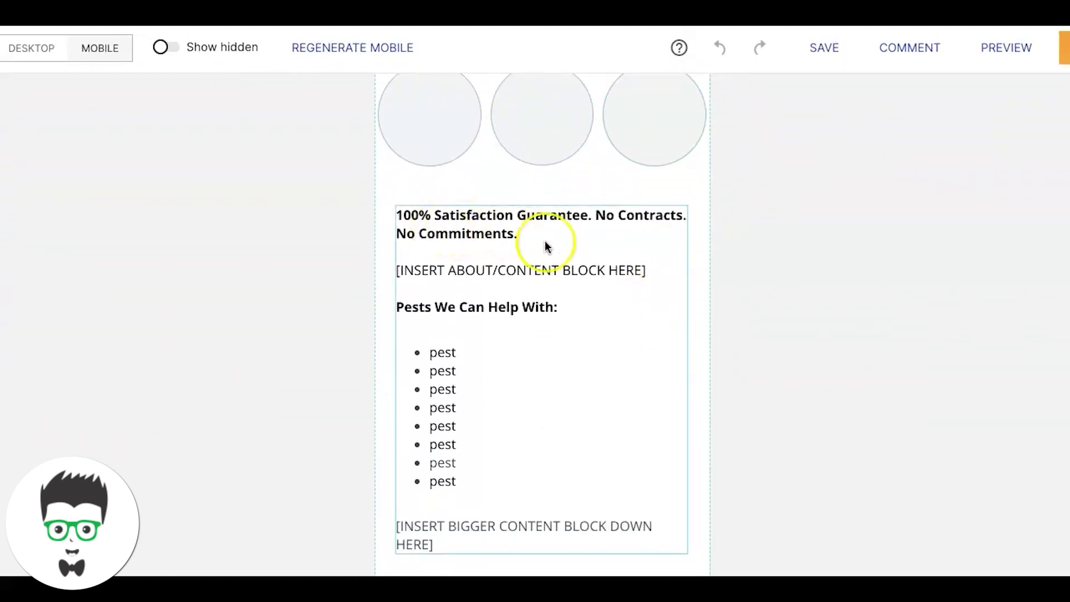
scroll(516, 237, down, 2)
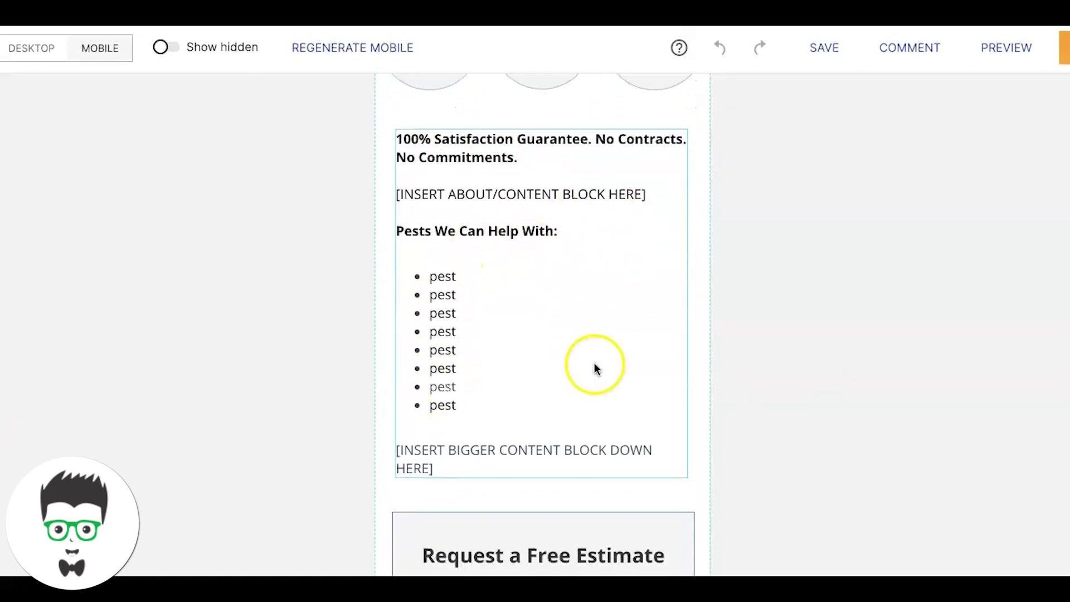
scroll(595, 368, down, 3)
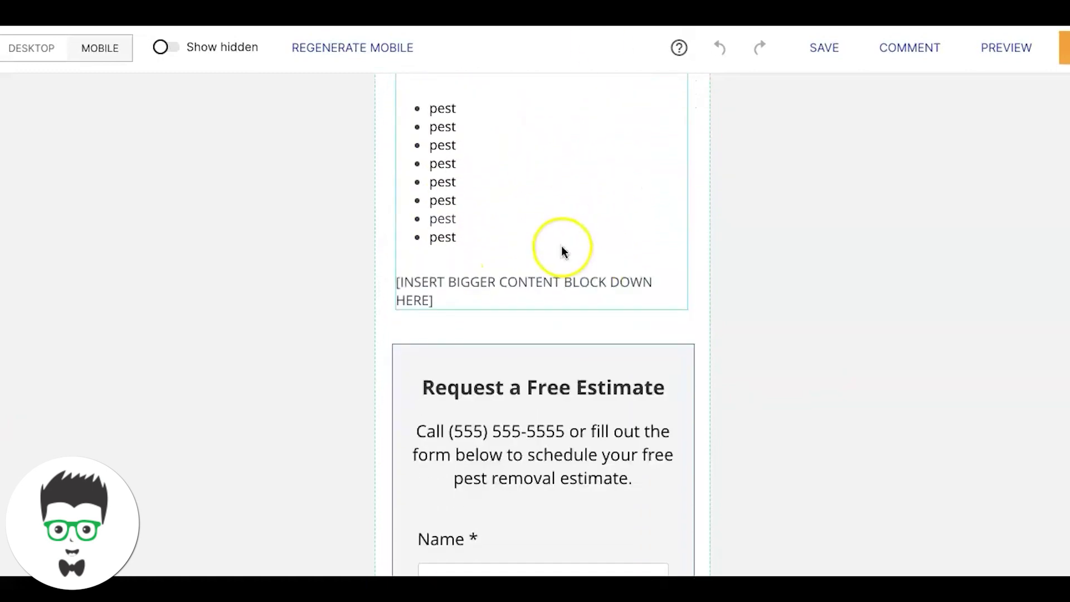
scroll(561, 250, down, 4)
scroll(557, 352, down, 1)
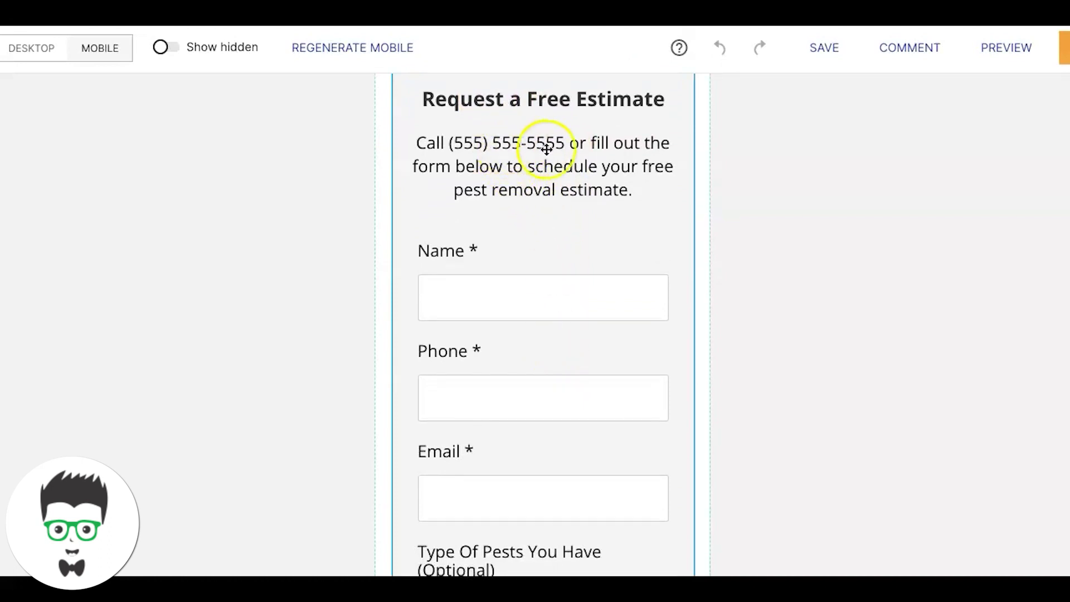
scroll(599, 186, down, 2)
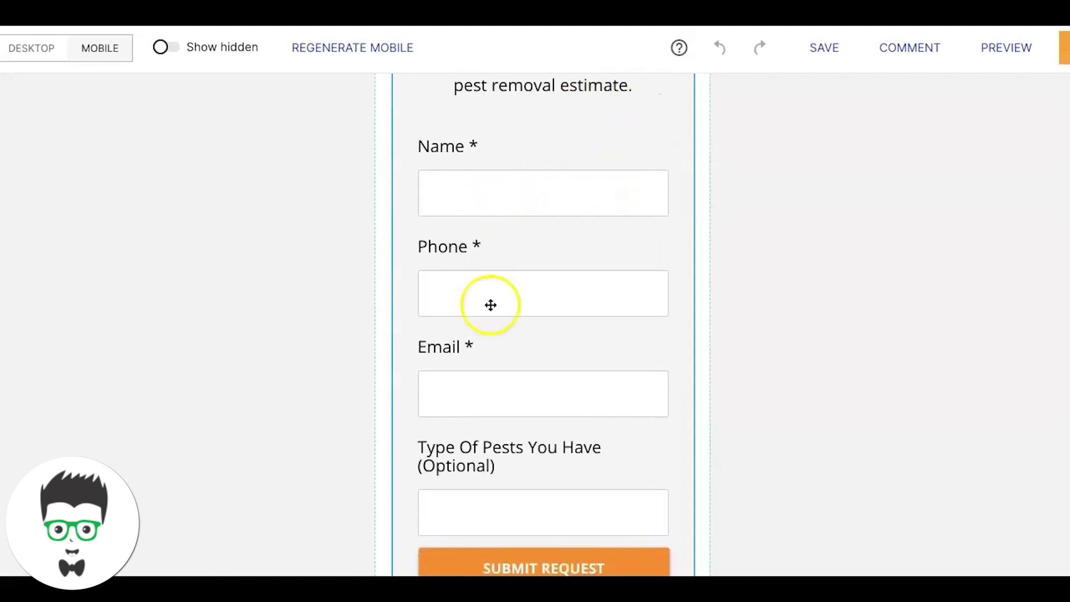
scroll(504, 408, down, 7)
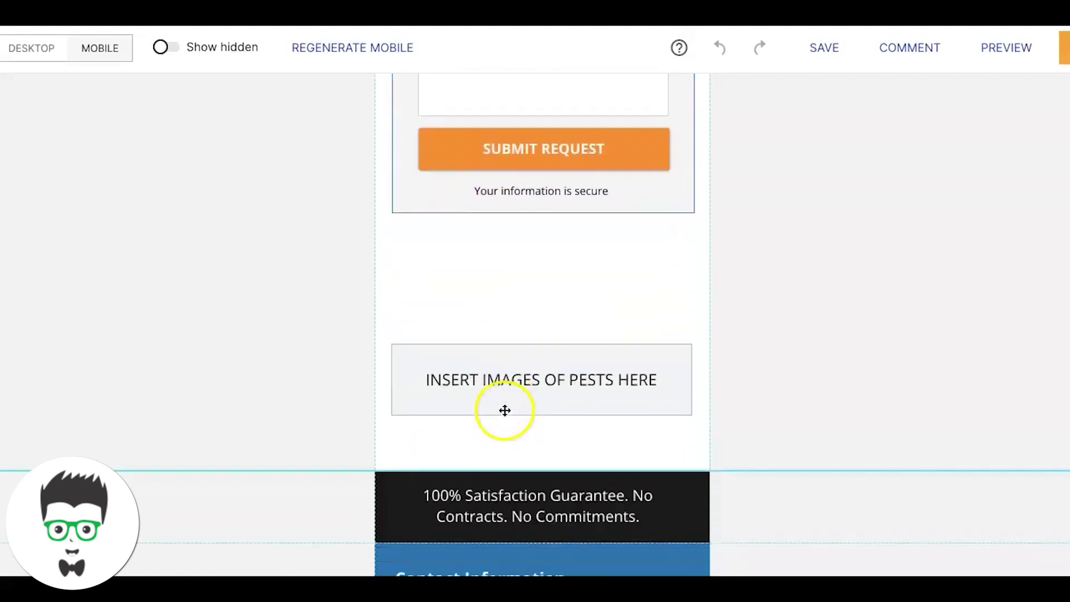
scroll(505, 410, down, 7)
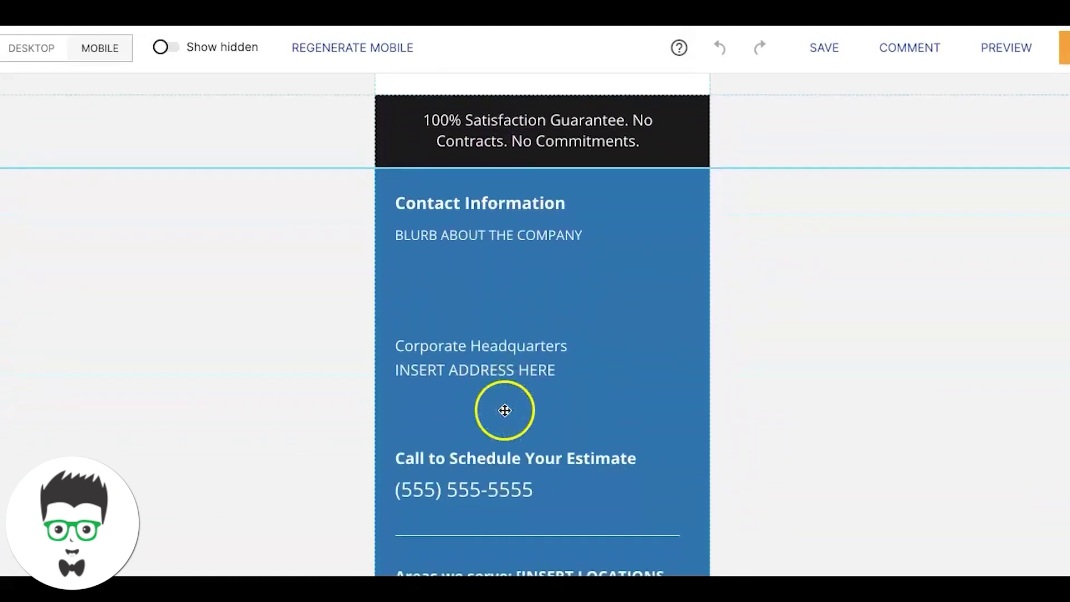
scroll(504, 410, down, 2)
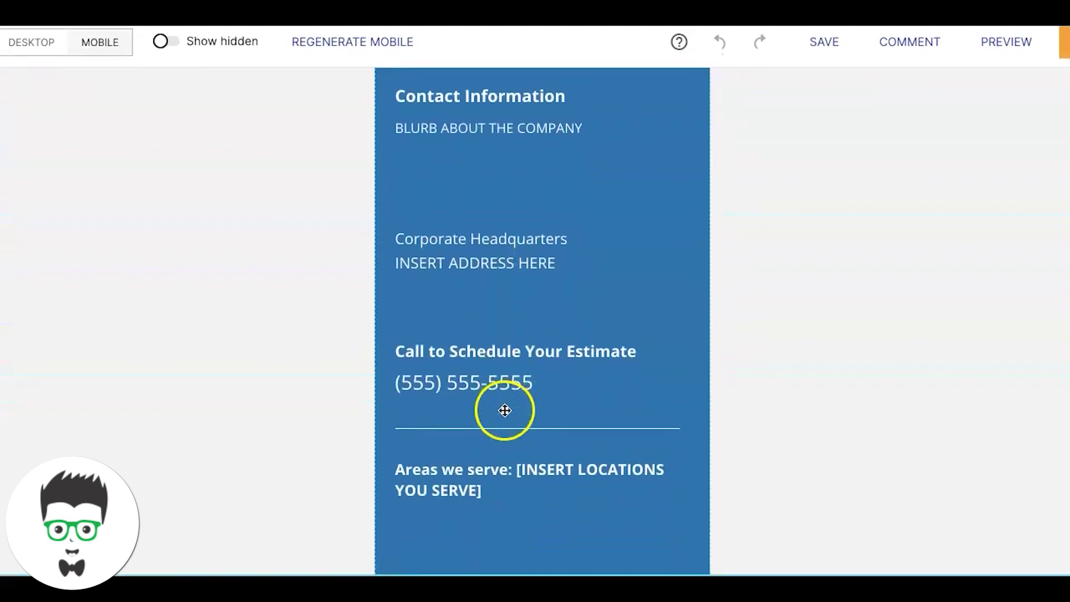
scroll(505, 411, up, 7)
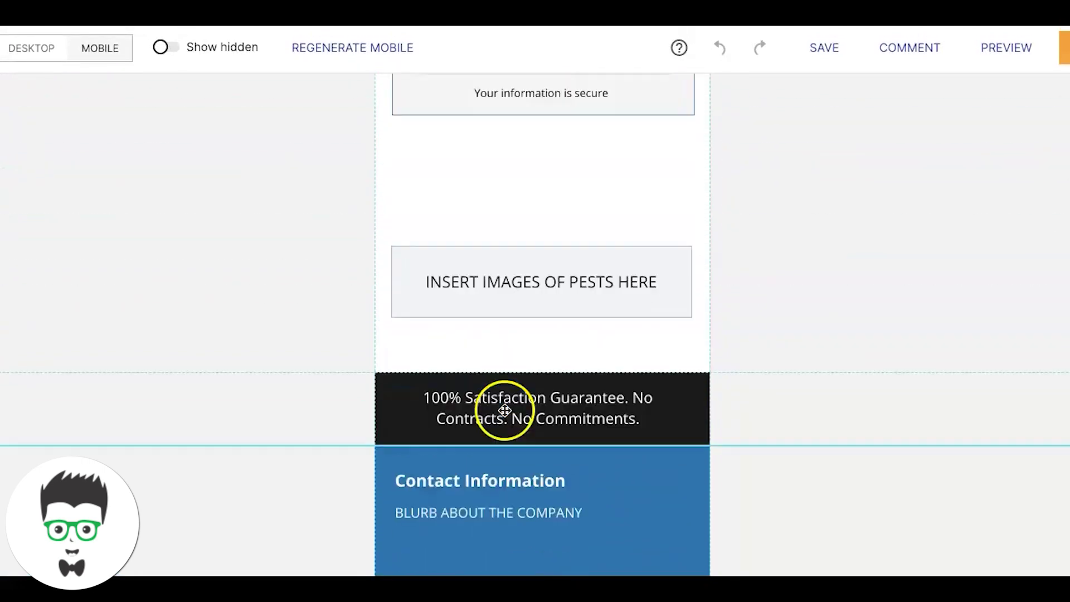